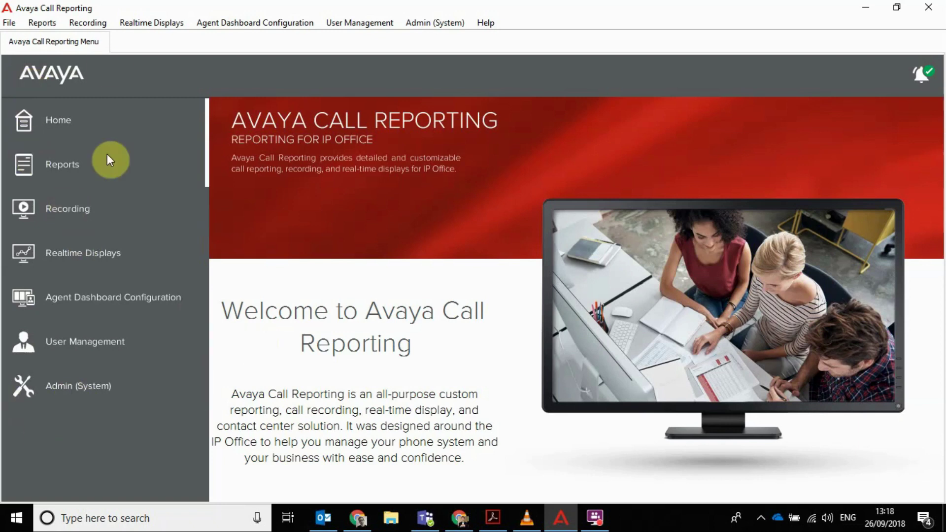
Show the Reports page listing Cradle to Grave, Run Report and Create Report
click(61, 168)
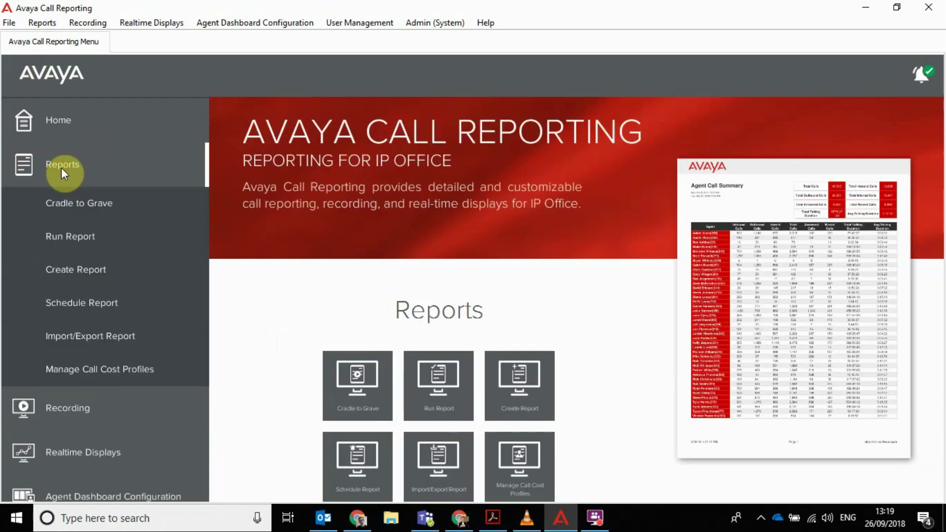
Run a Cradle to Grave report for 11 to 13 September 2018
click(65, 197)
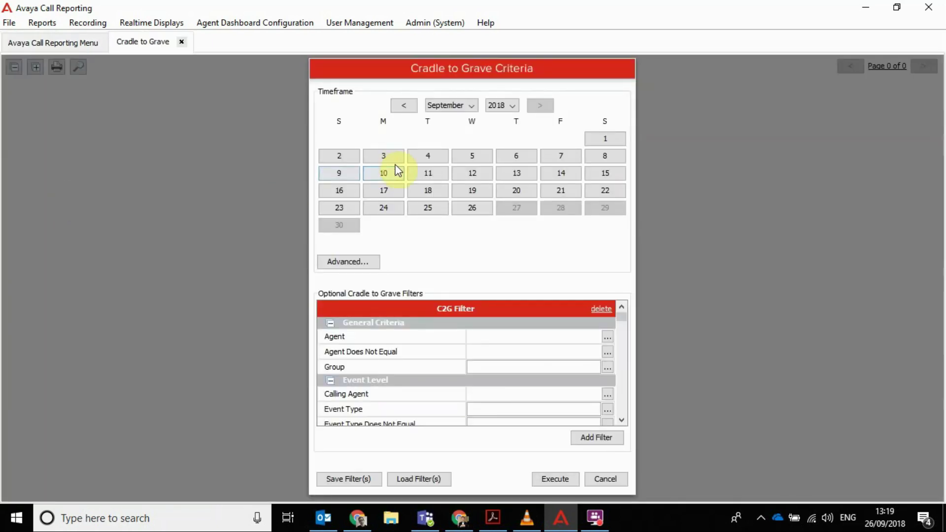
click(422, 169)
shift+click(531, 173)
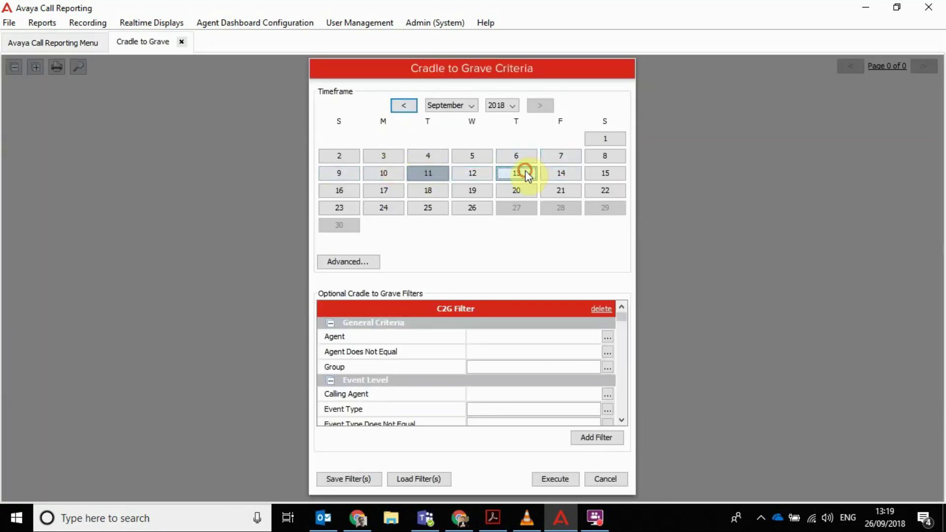
click(621, 322)
click(621, 339)
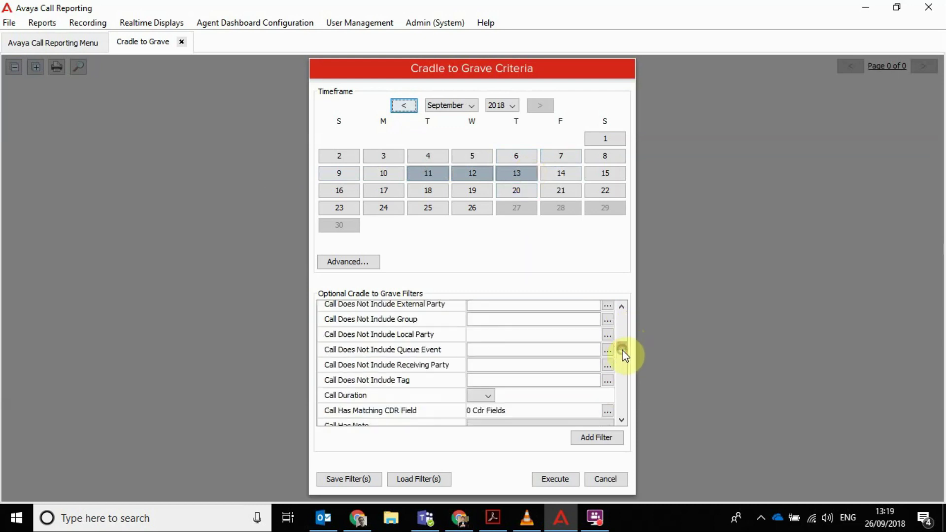
drag(619, 342, 616, 362)
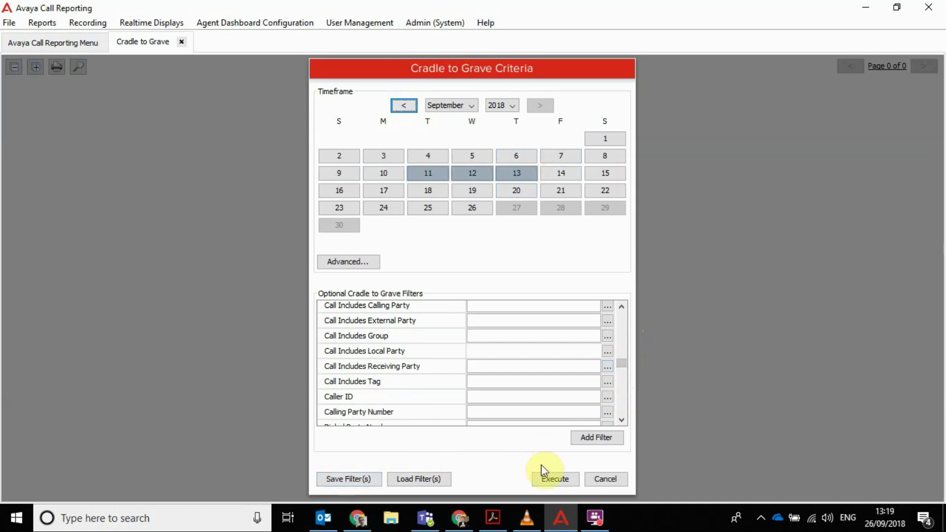
click(552, 478)
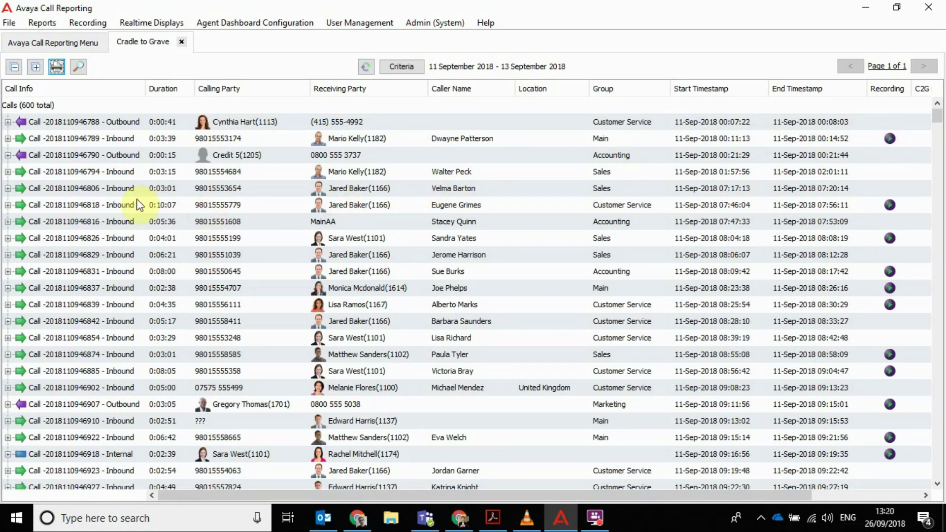
Expand, then collapse, the event legs of the second call and the inbound Sales call
click(8, 139)
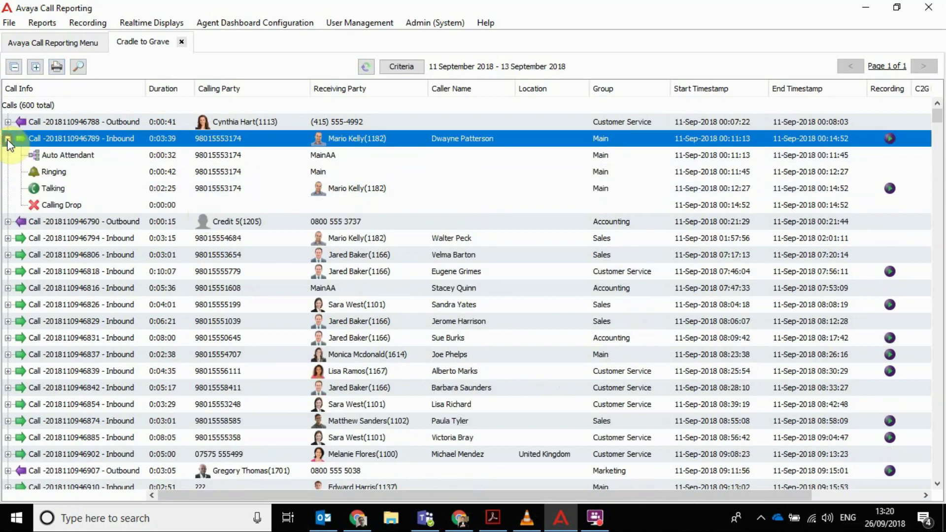
click(7, 139)
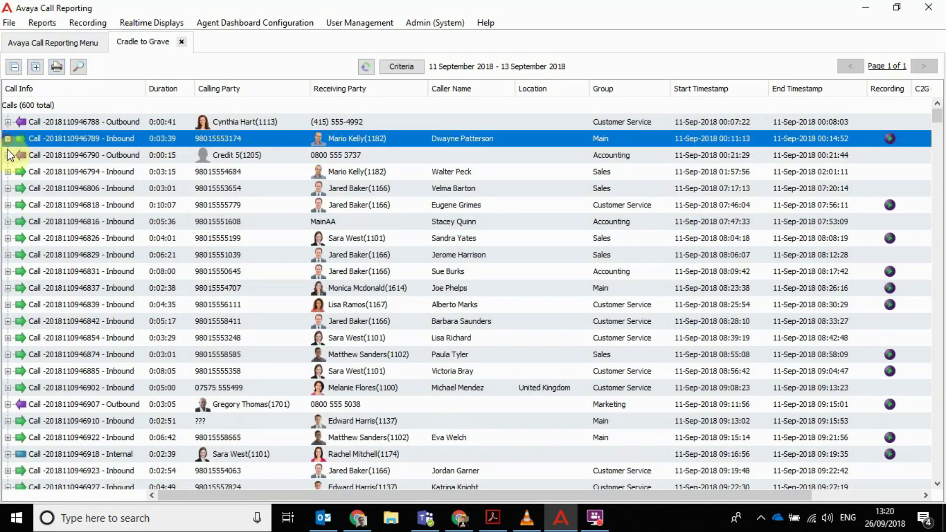
click(6, 172)
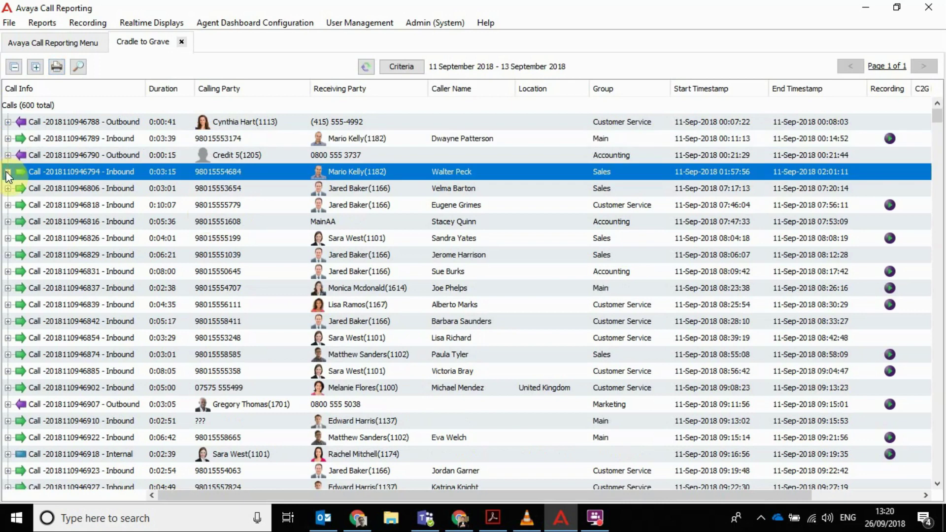
click(7, 173)
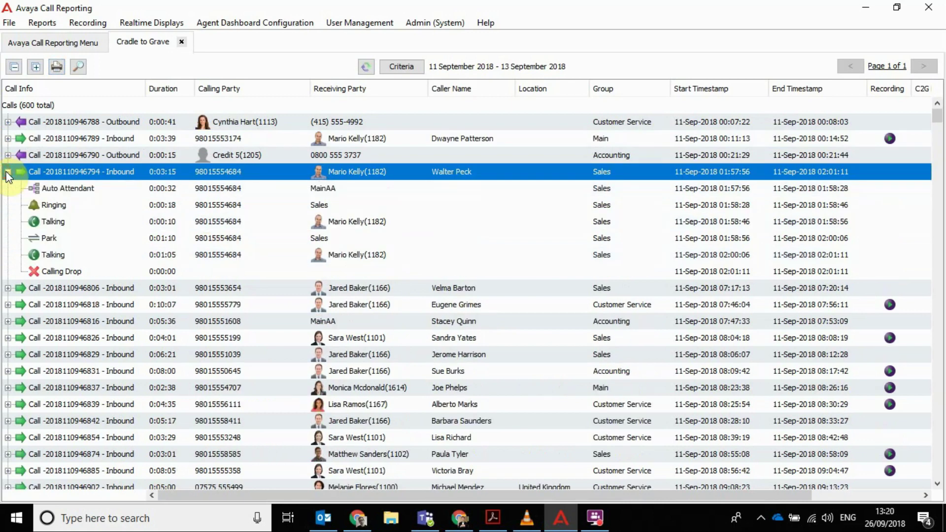
click(8, 172)
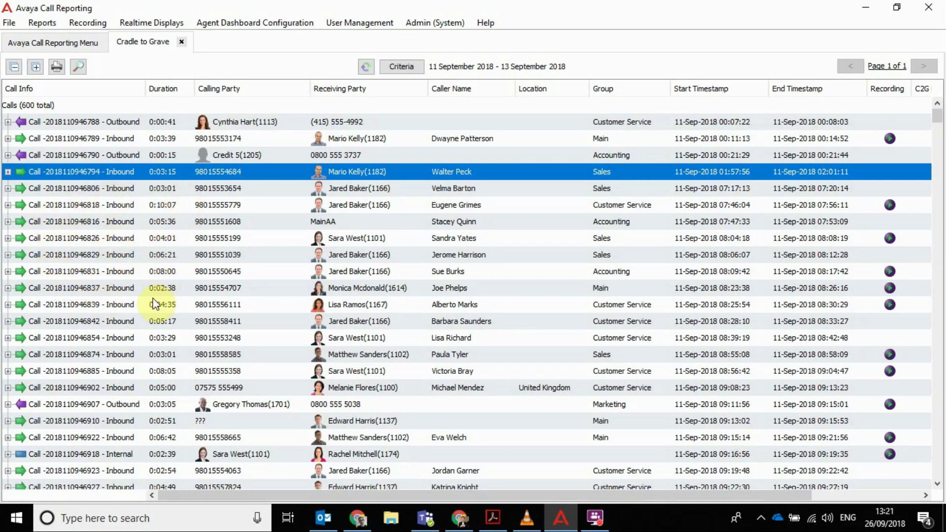
Expand the 0:08:00 inbound Accounting call into its ringing, queue and talking legs
click(9, 271)
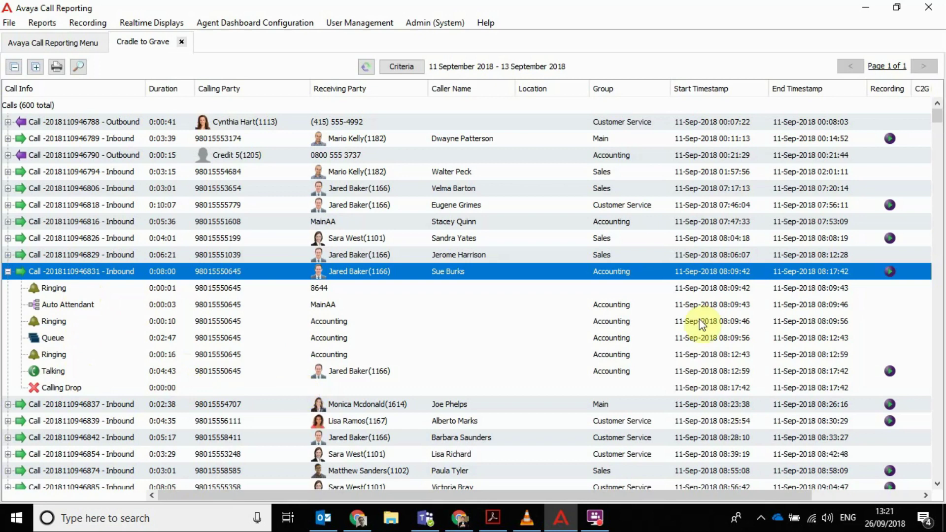
Briefly play the Talking-leg recording, close the player, and view the Recording menu before returning to Cradle to Grave
click(891, 372)
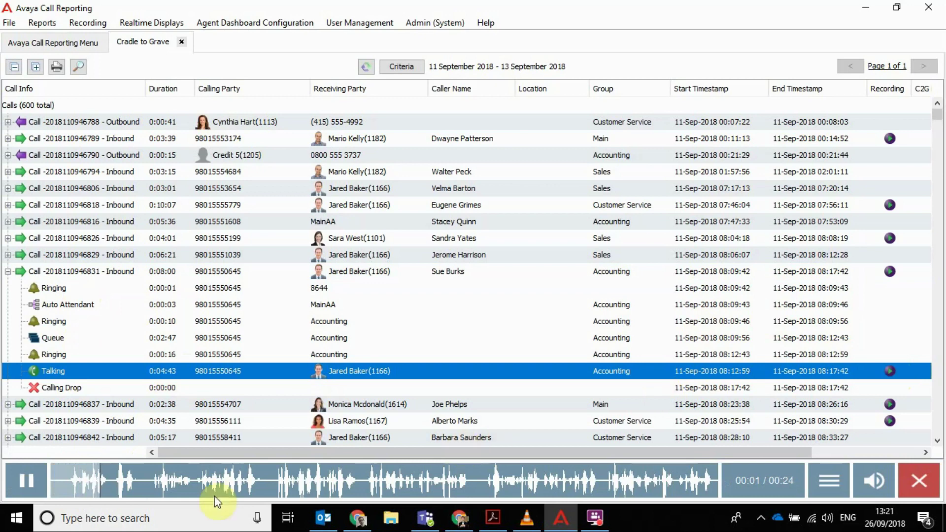
click(22, 483)
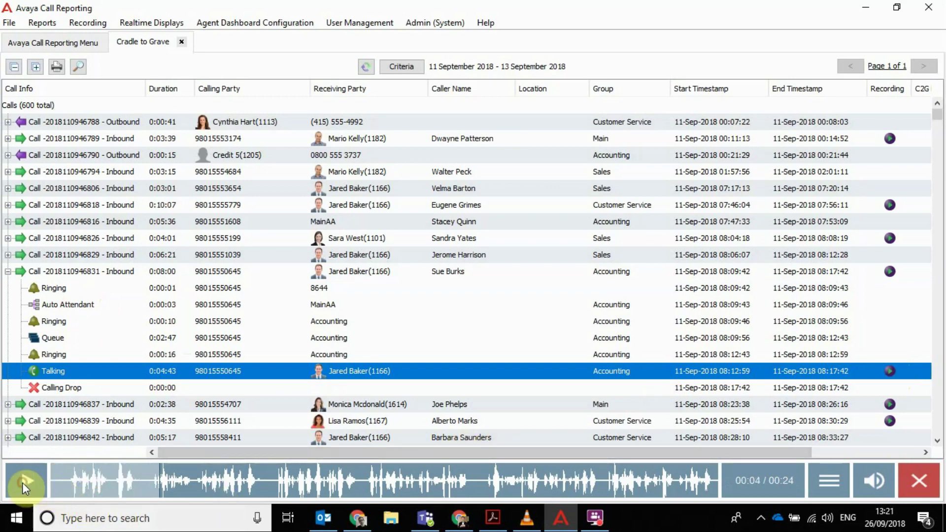
click(915, 480)
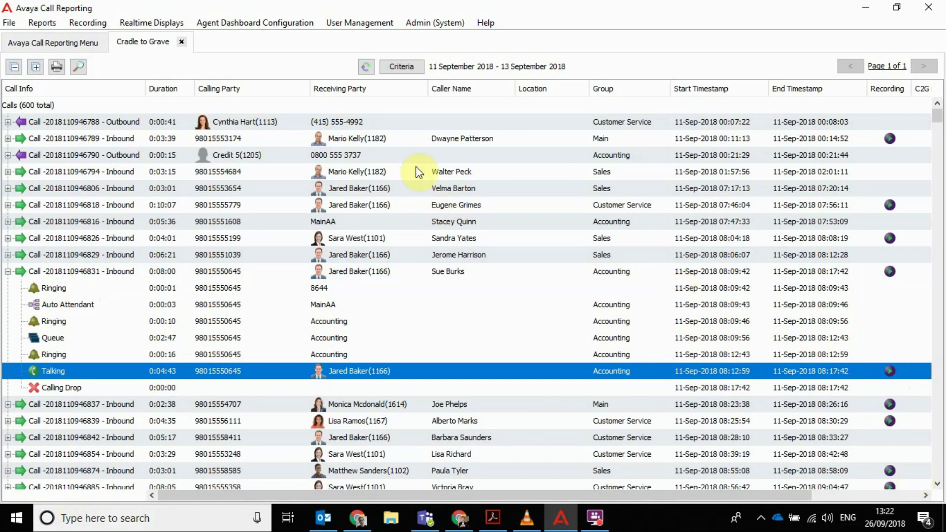
click(38, 45)
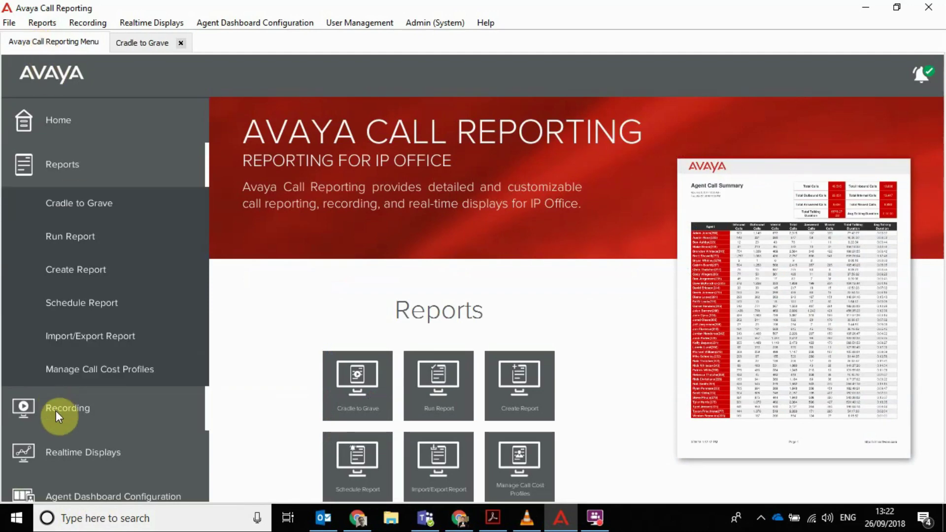
click(55, 410)
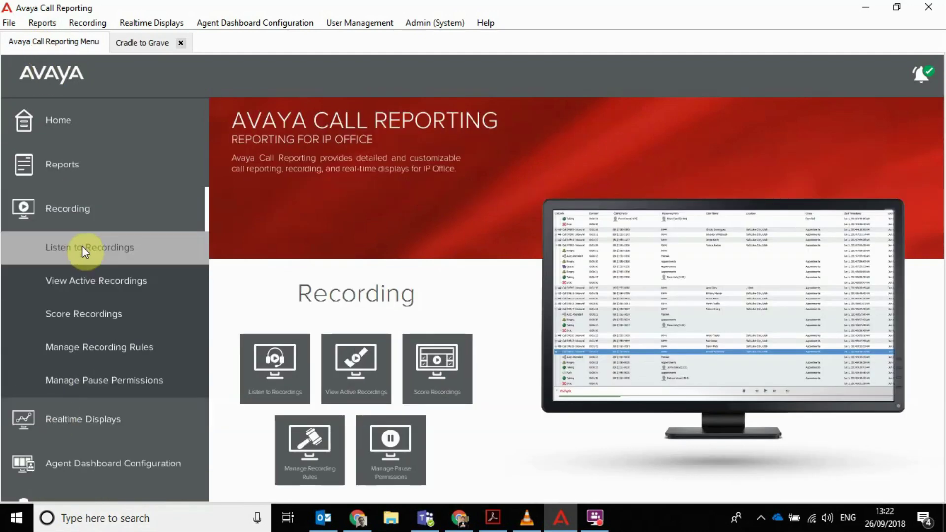
click(152, 44)
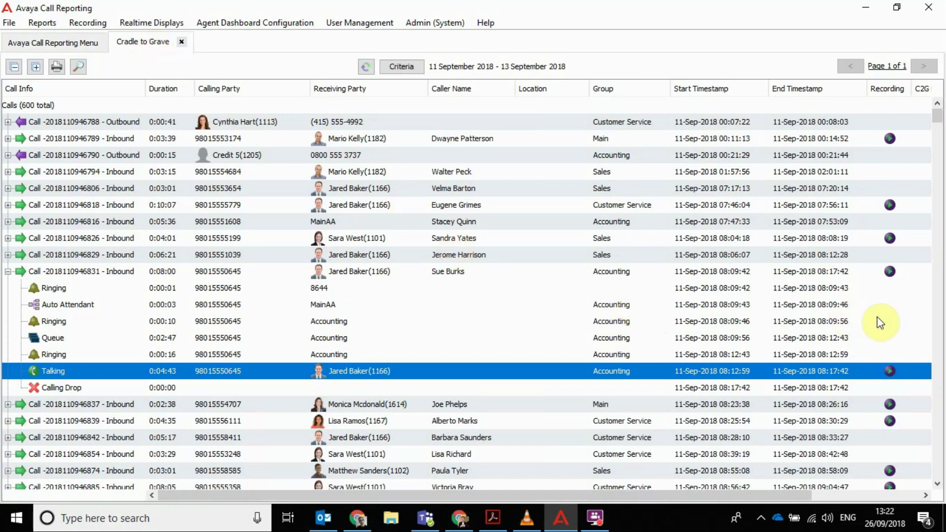
Replay the Talking-leg recording and pause it at 00:04 with its options menu showing
click(888, 369)
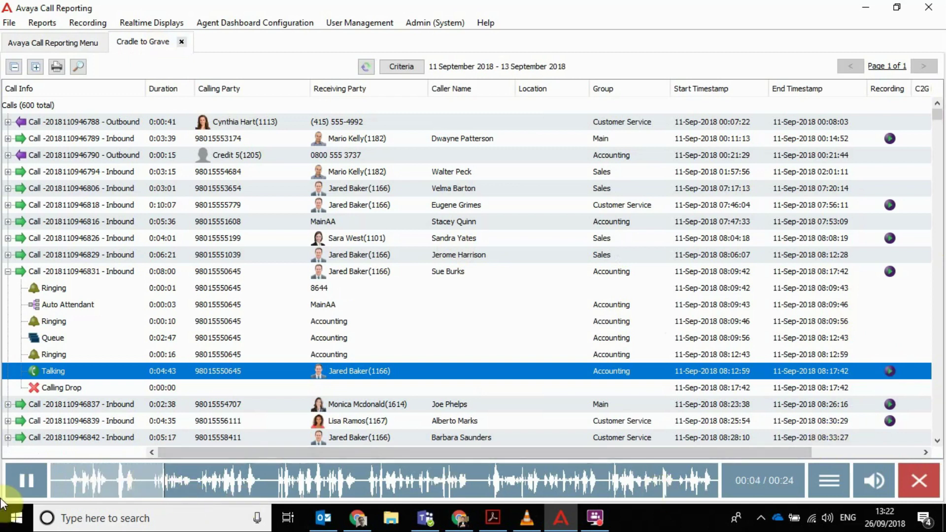
click(26, 494)
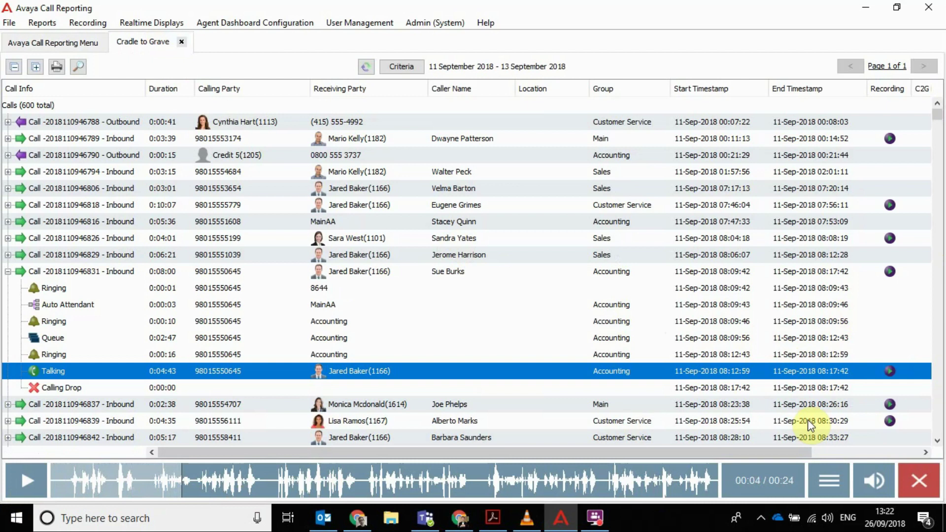
click(831, 480)
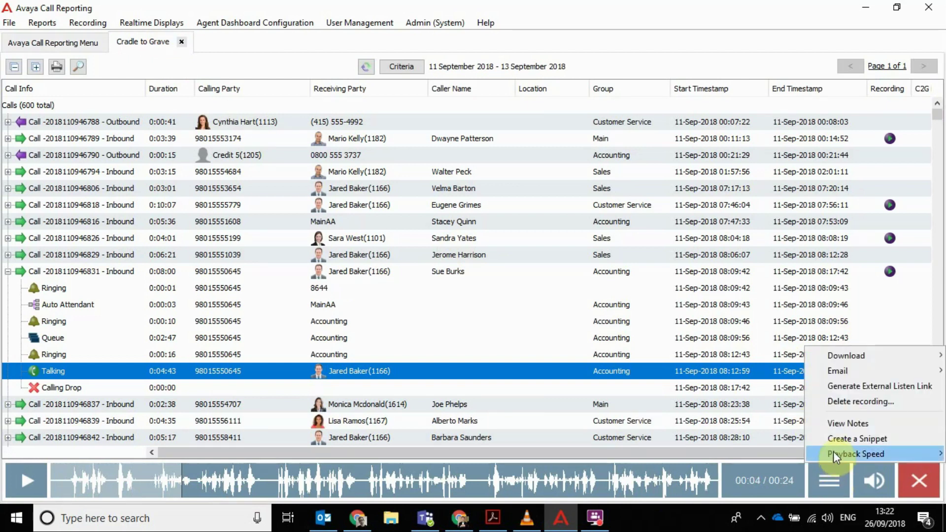
Set playback speed to 2.0x and play the recording, pausing at 13 seconds
mouse_move(832, 451)
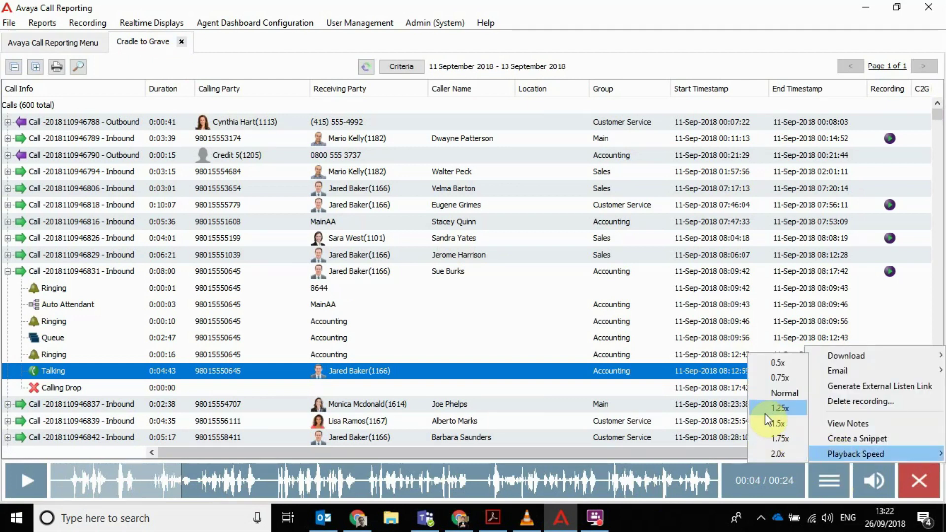
click(765, 454)
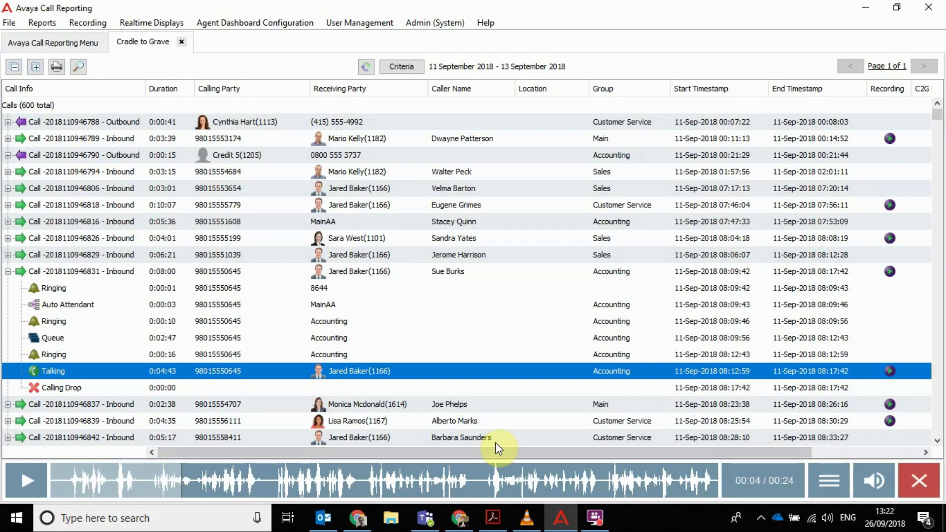
click(26, 478)
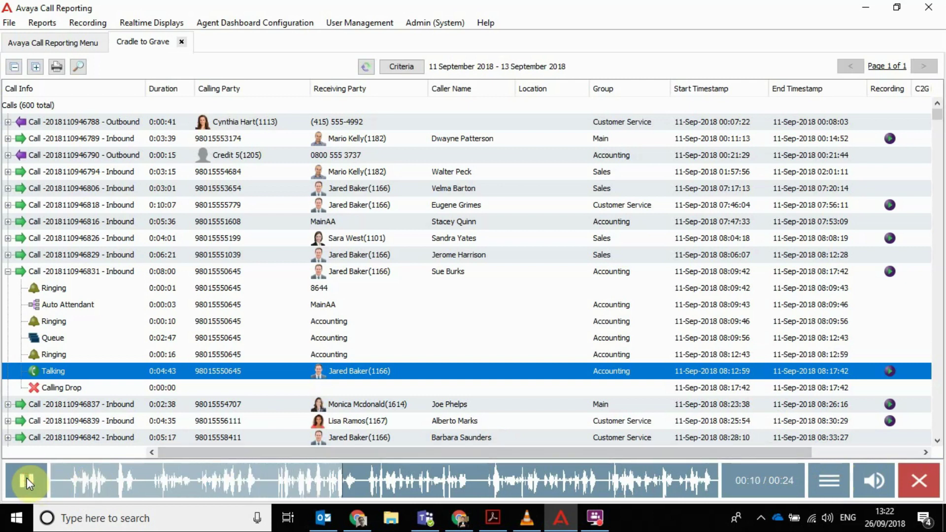
click(26, 477)
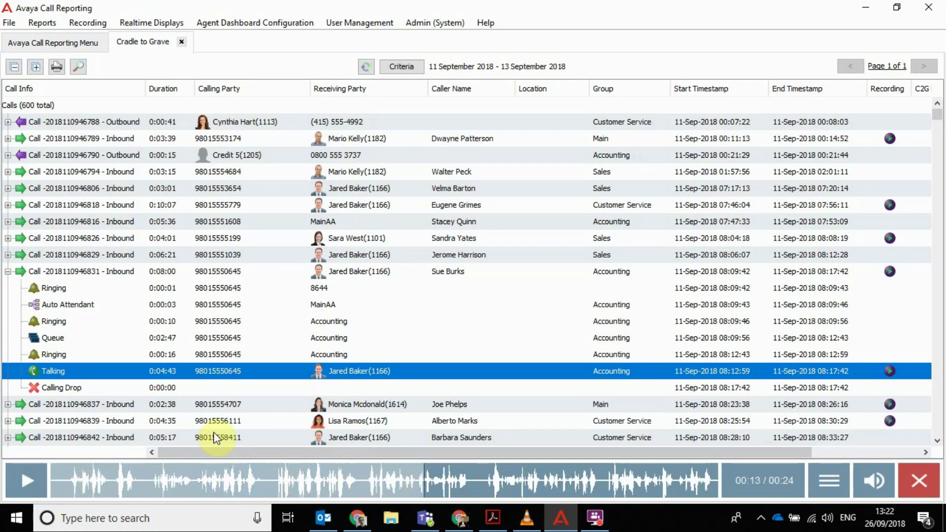
Choose another playback speed and play the recording through to 00:24
click(830, 484)
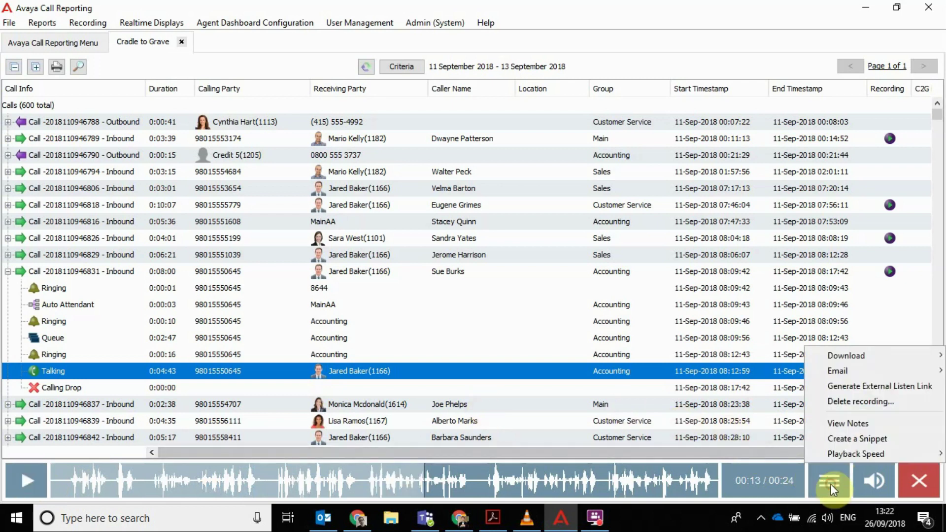
mouse_move(836, 454)
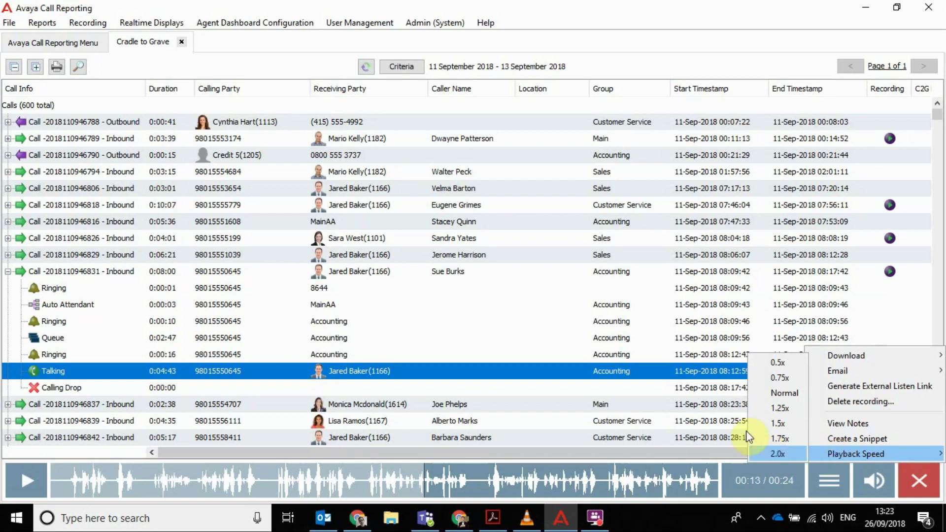
click(776, 418)
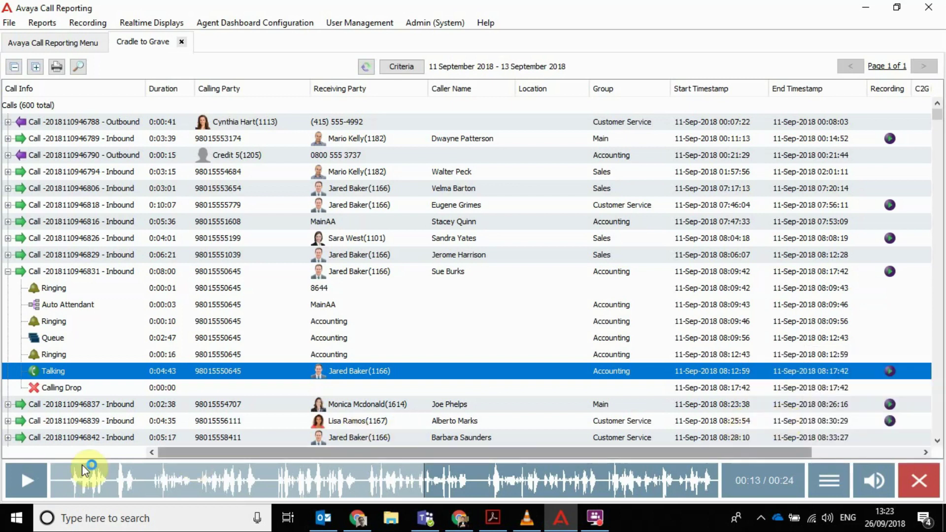
click(26, 481)
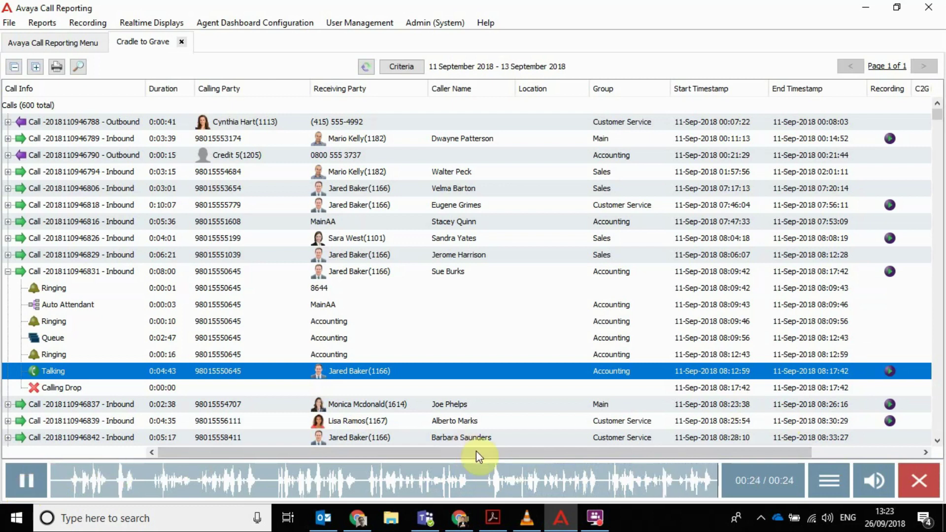
Show the player's menu with download, email and listen-link options
click(825, 477)
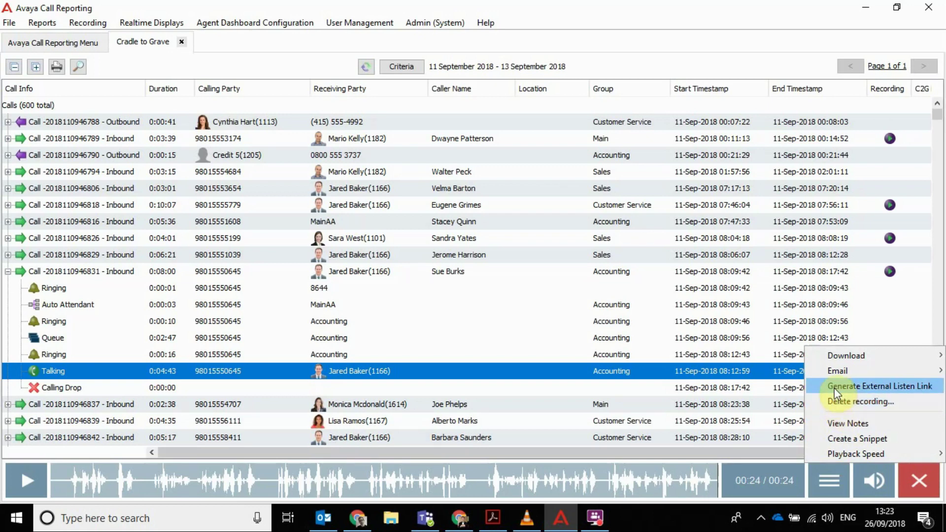
Generate an external listen link valid for 2 days, acknowledge the clipboard copy, and close the link dialog
click(834, 387)
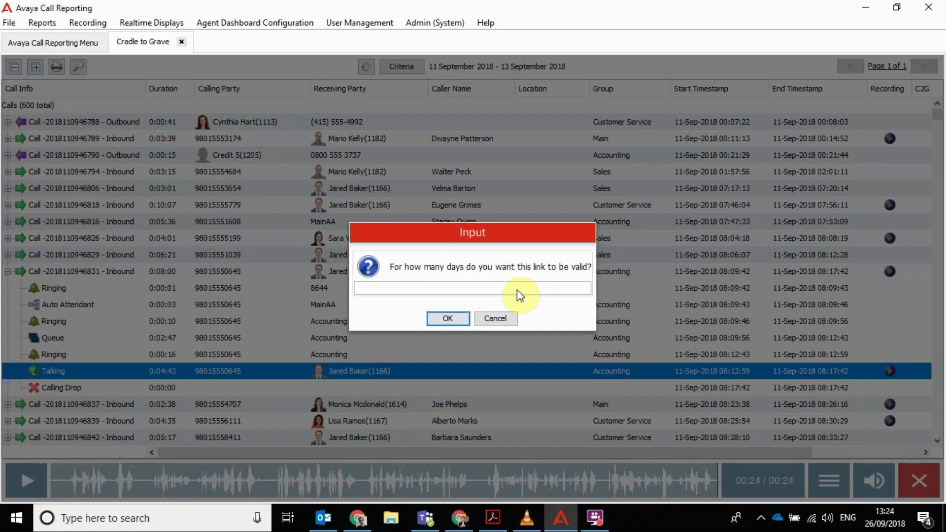
text(2)
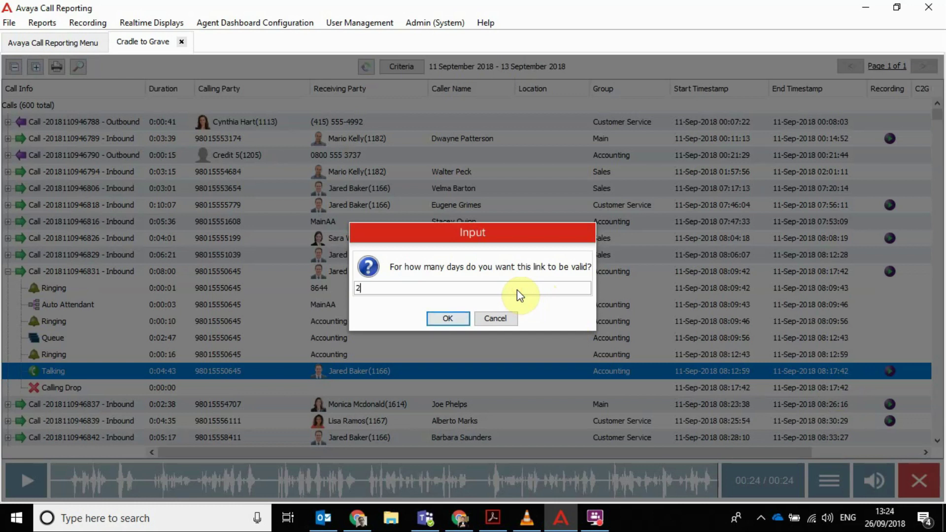
click(439, 317)
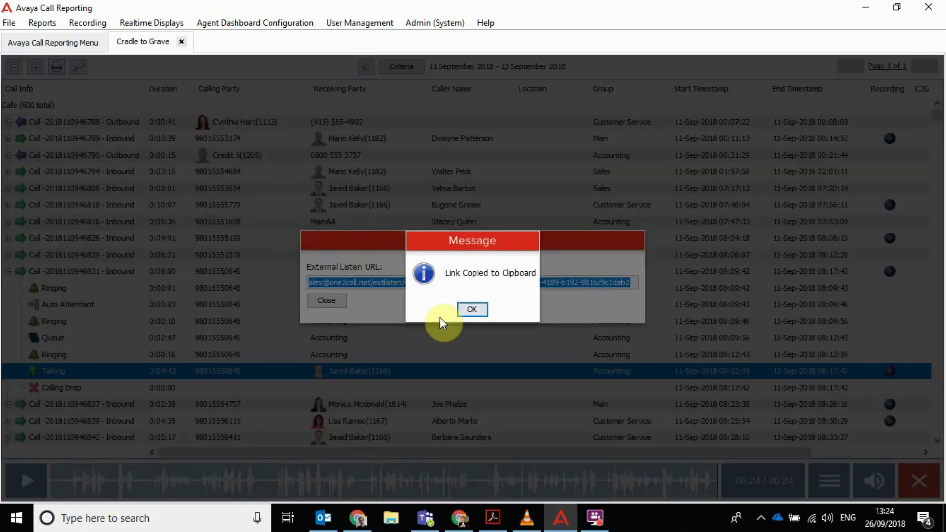
click(469, 310)
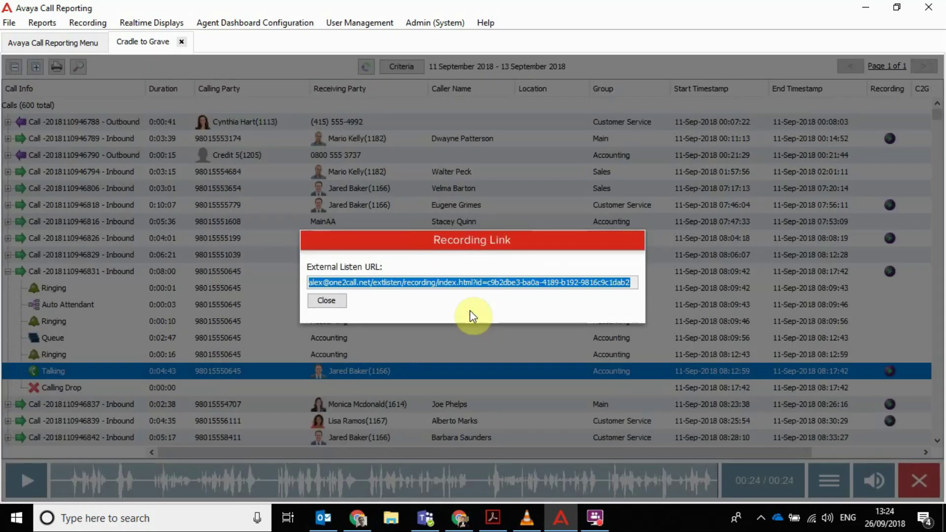
click(326, 301)
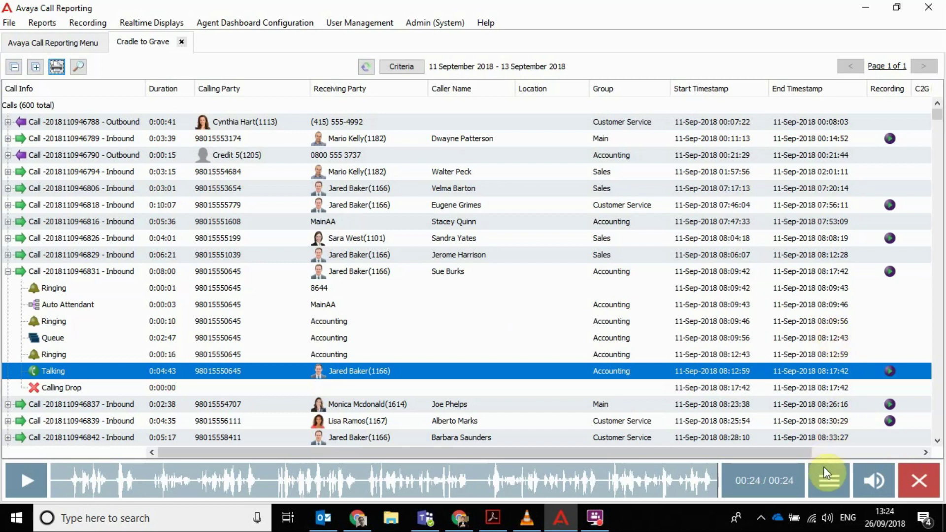
click(826, 480)
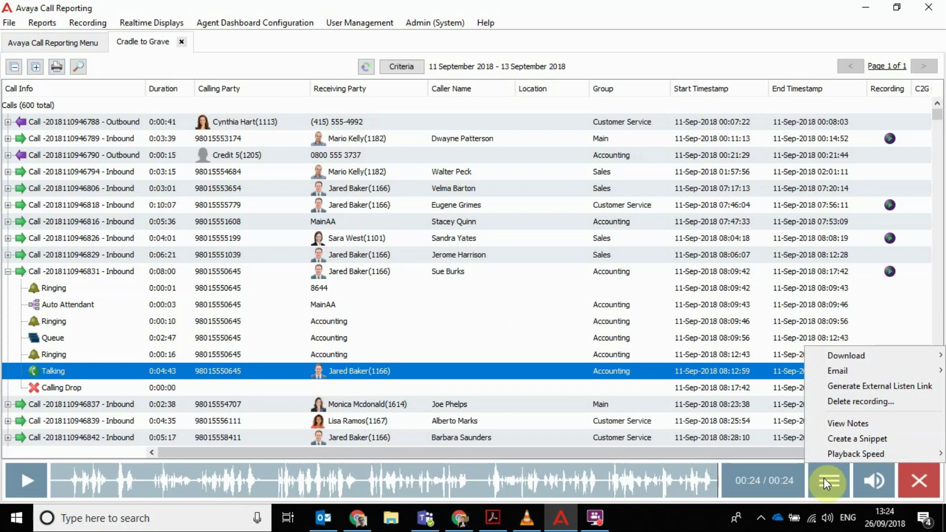
mouse_move(867, 361)
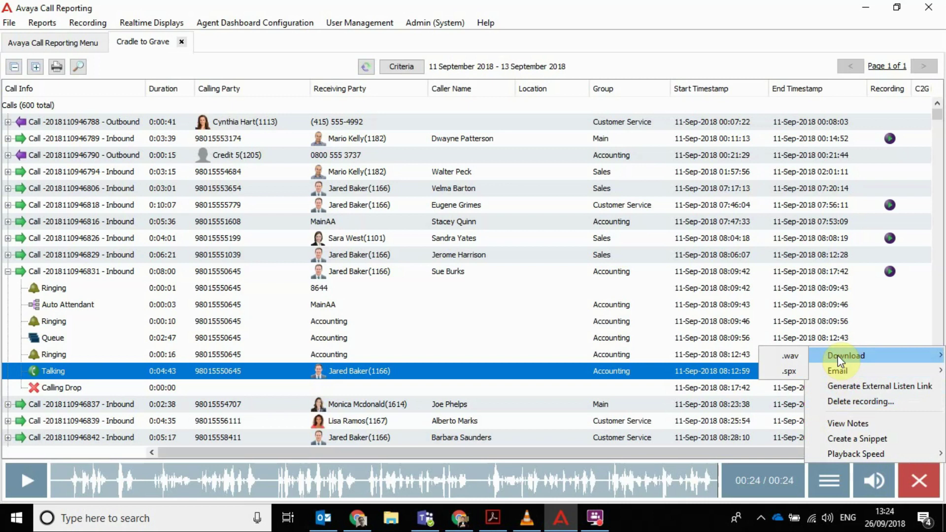
click(826, 475)
click(826, 475)
click(826, 474)
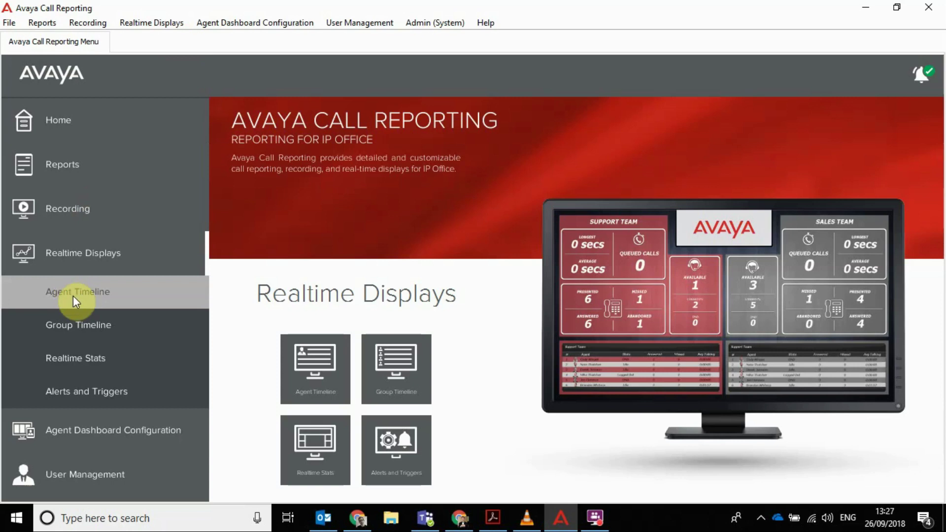
Open the Agent Realtime timeline showing each agent's status, groups and activity
click(73, 295)
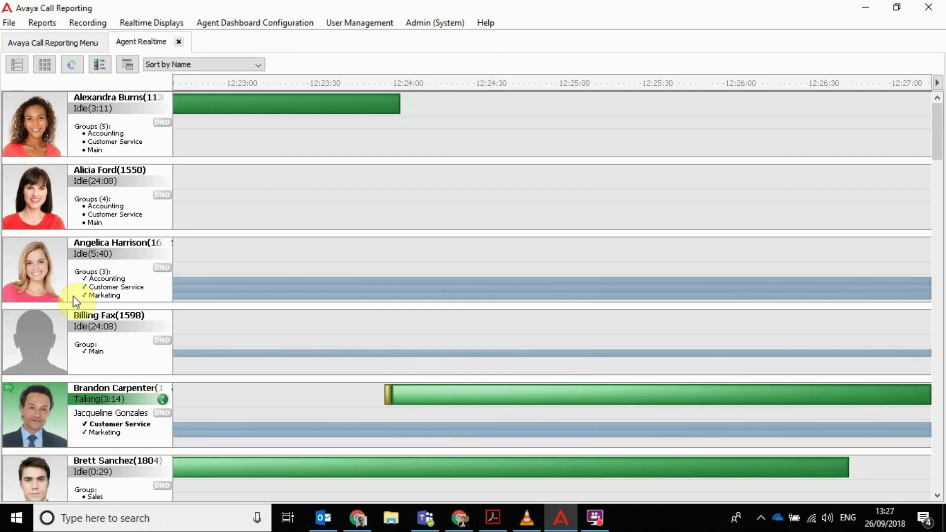
click(308, 221)
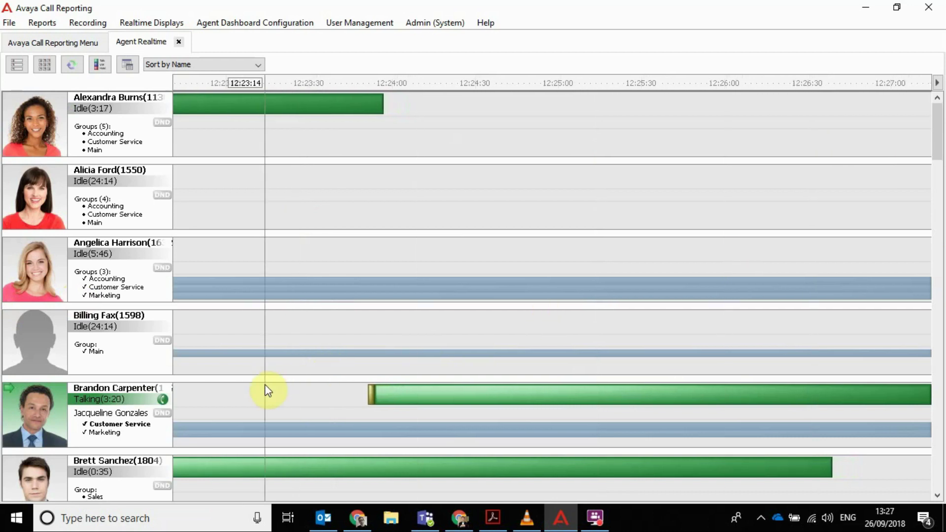
click(534, 222)
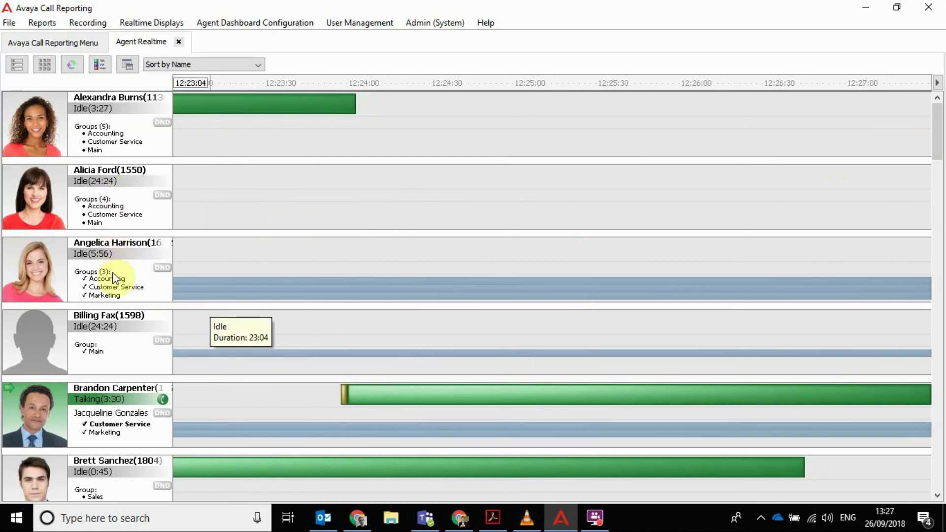
mouse_move(227, 295)
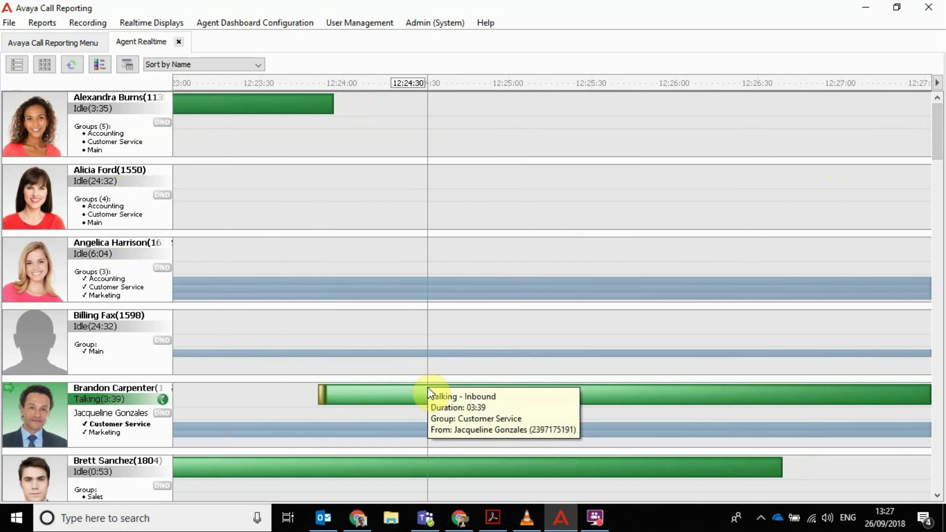
mouse_move(661, 400)
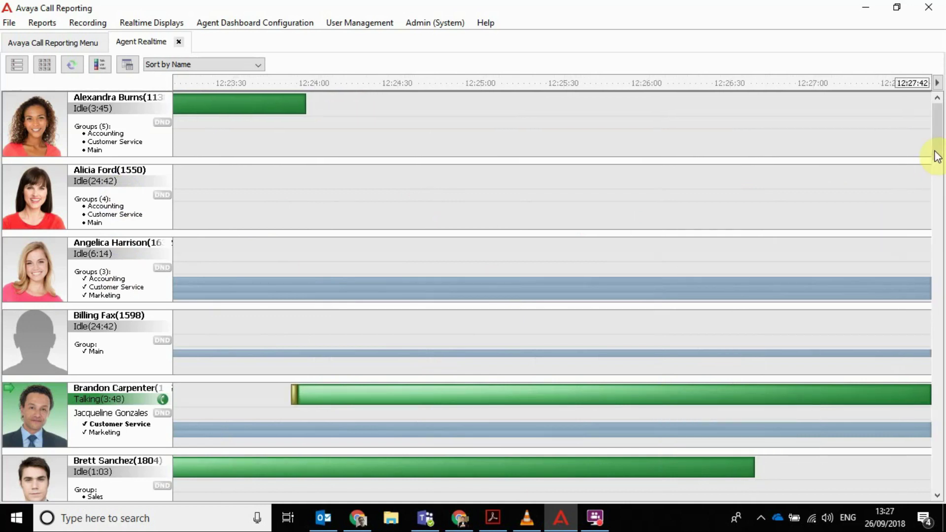
drag(938, 164, 940, 320)
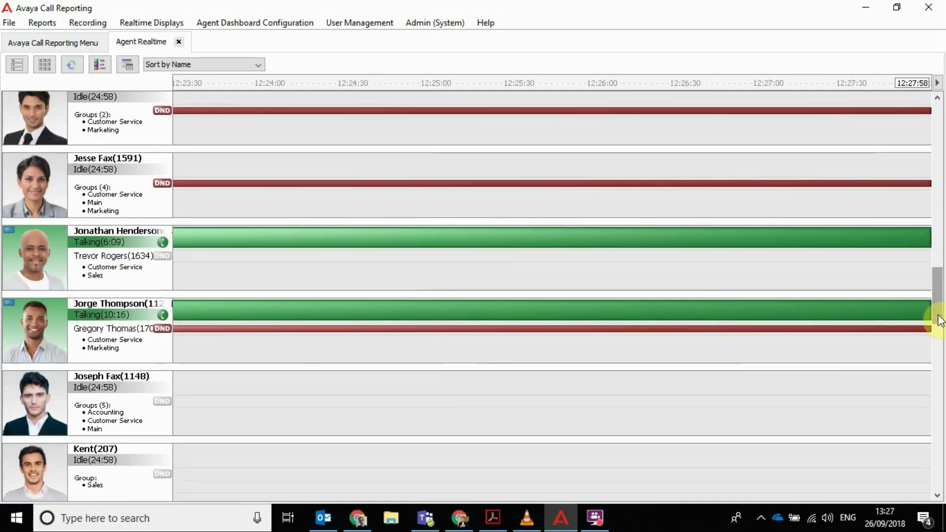
drag(939, 319, 935, 131)
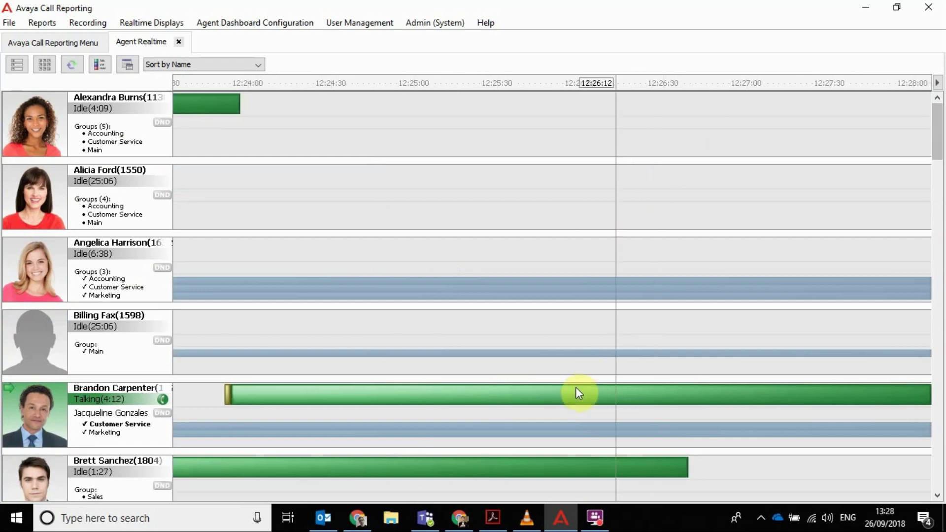
mouse_move(575, 393)
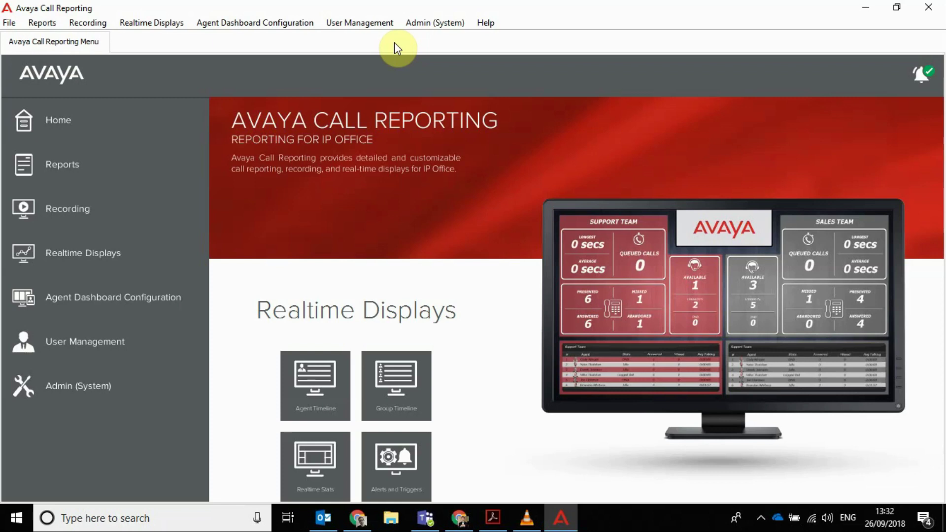
Open Realtime Stats, showing 8 agents logged in, 6 available and 7 on DND
click(63, 255)
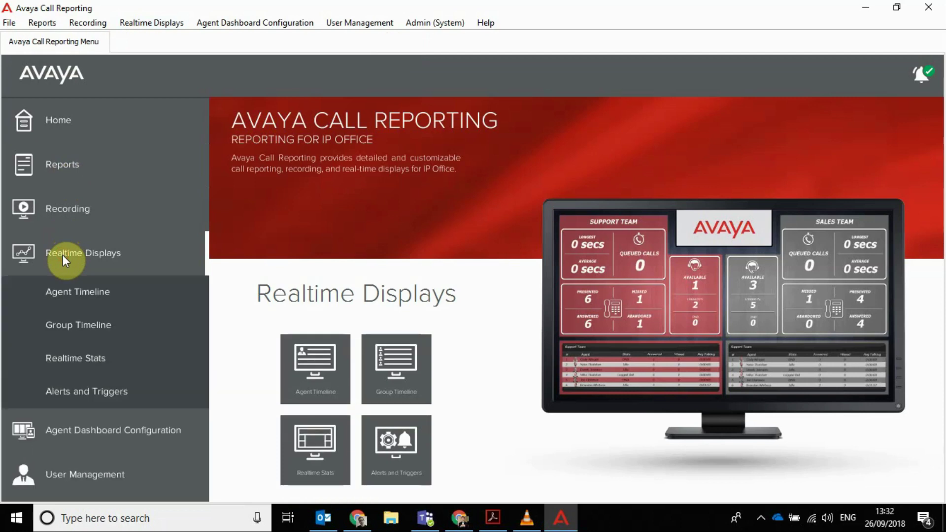
click(86, 353)
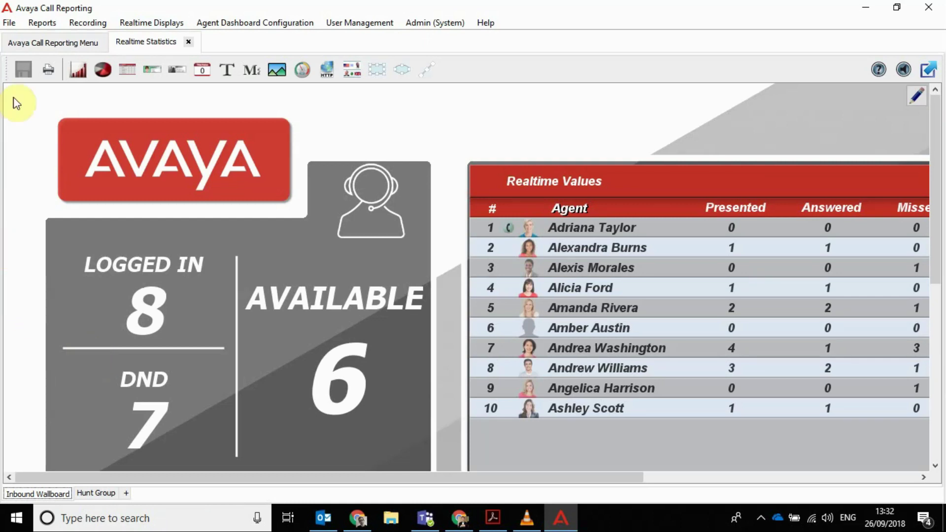
click(205, 170)
Scroll around the wallboard, clear the AVAILABLE counter selection, and select the AVAYA logo widget
click(346, 138)
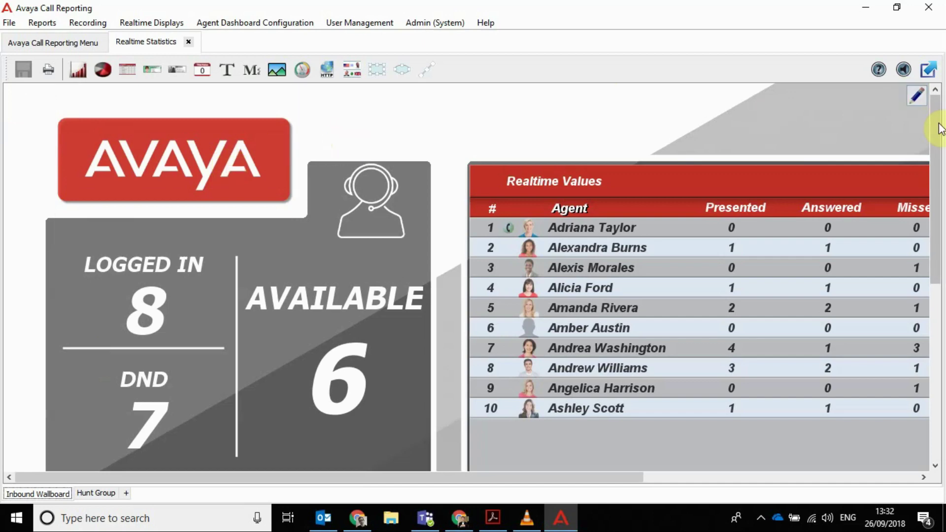
drag(933, 126, 934, 334)
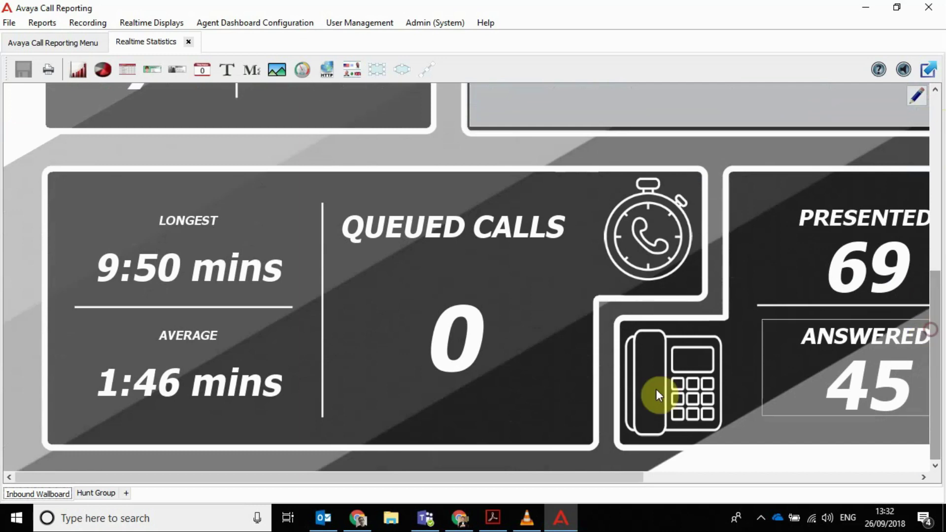
drag(568, 478, 865, 469)
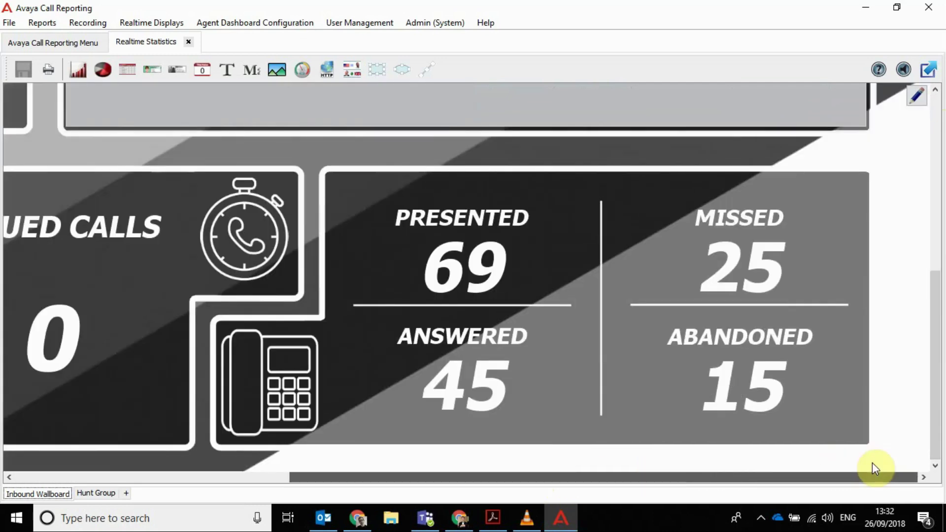
drag(941, 334, 937, 148)
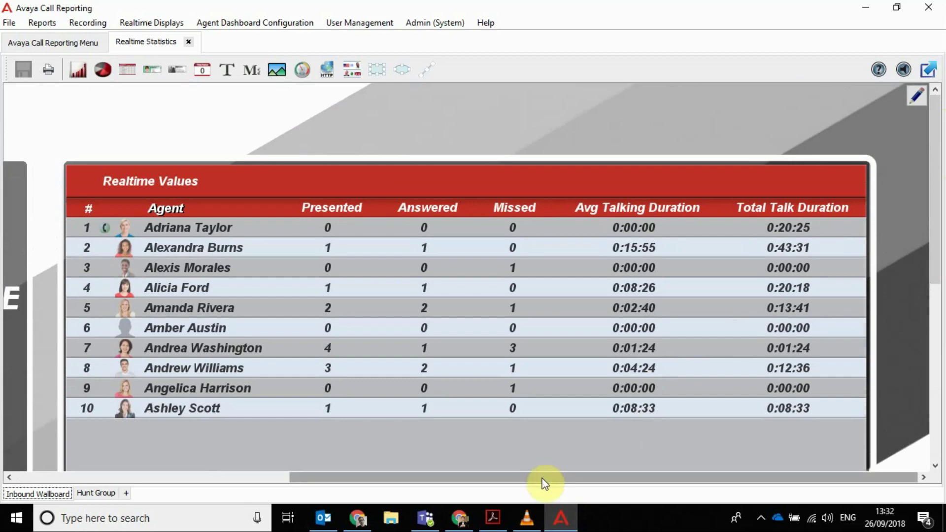
drag(545, 475, 249, 501)
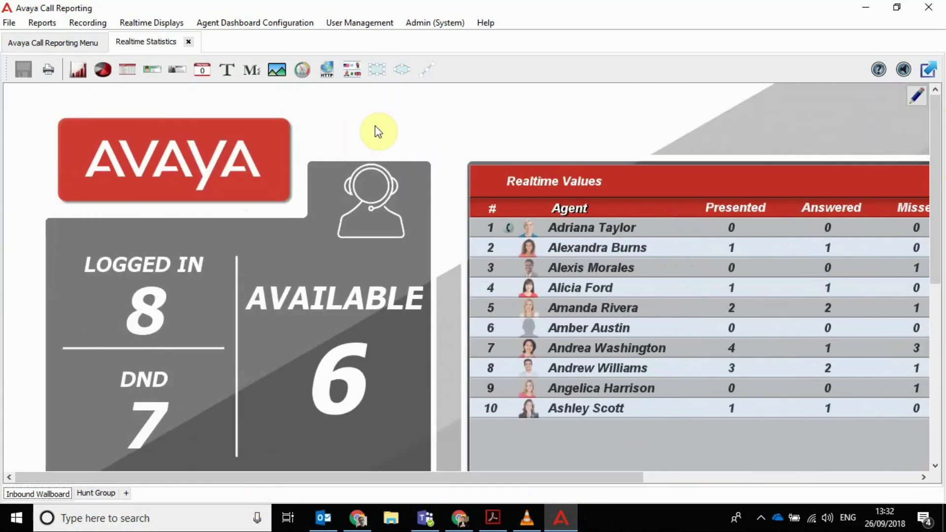
click(235, 159)
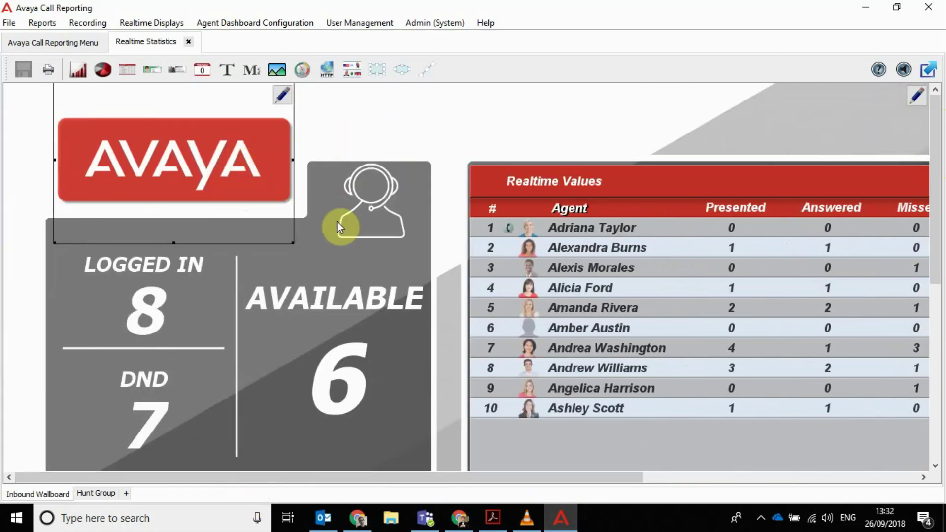
click(333, 250)
click(332, 330)
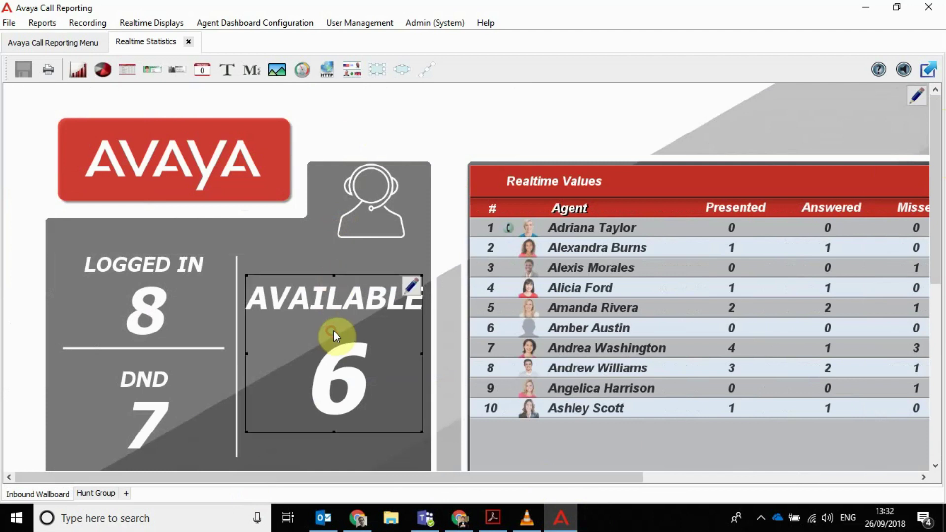
click(370, 190)
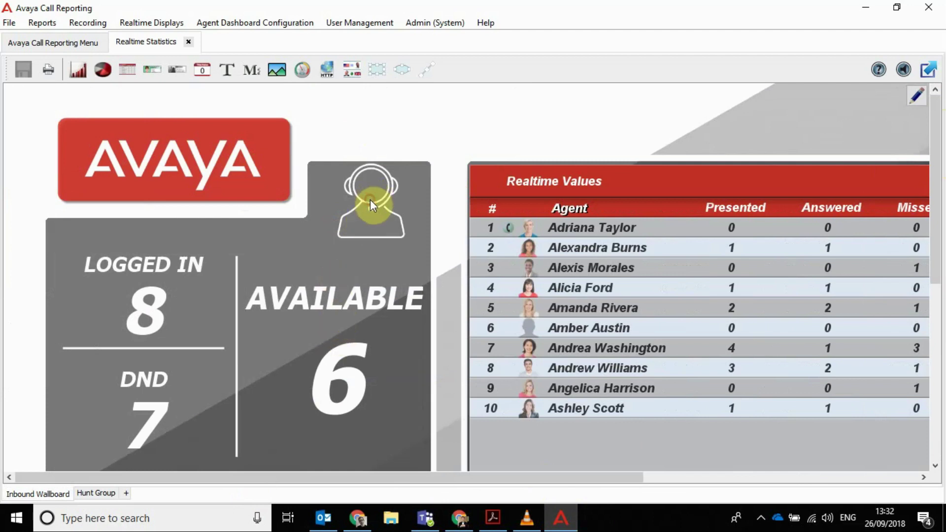
click(220, 167)
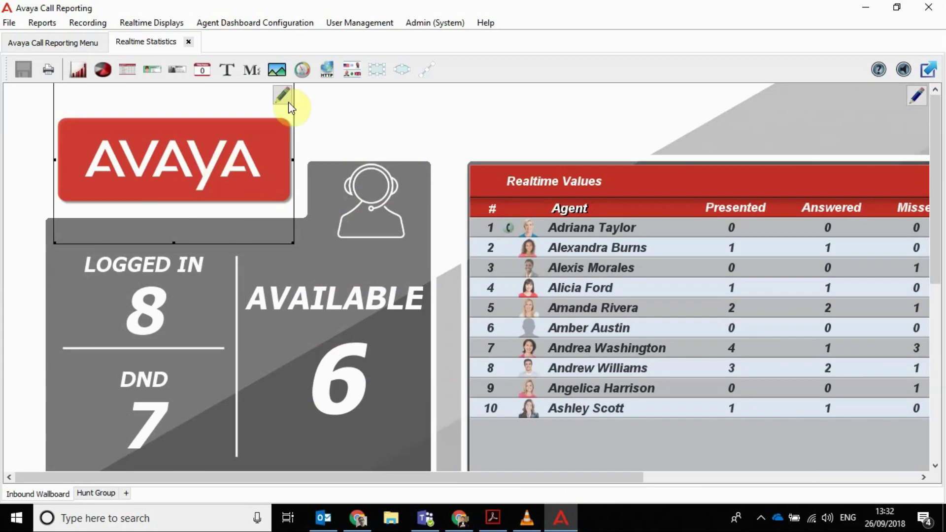
Swap the logo image for Logo-Wide-200px-w.jpg and nudge the ONE2CALL logo slightly left
click(283, 94)
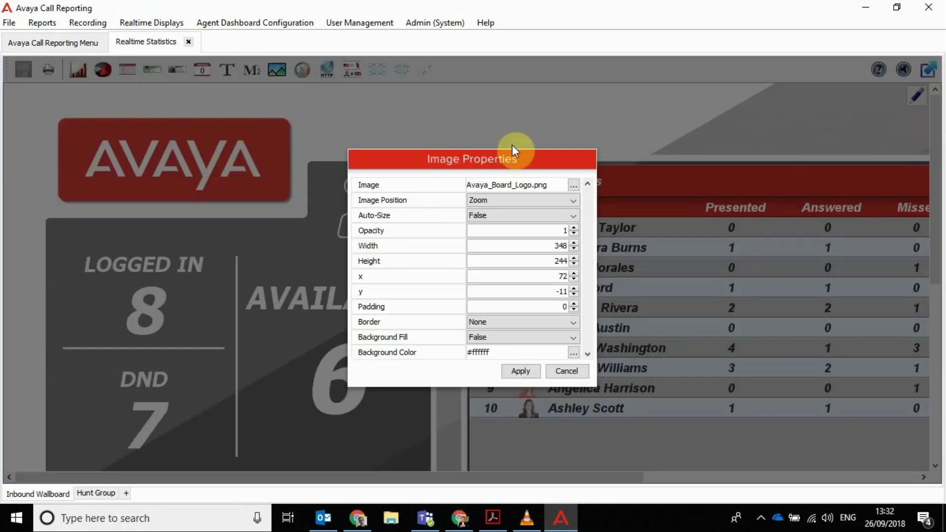
click(573, 185)
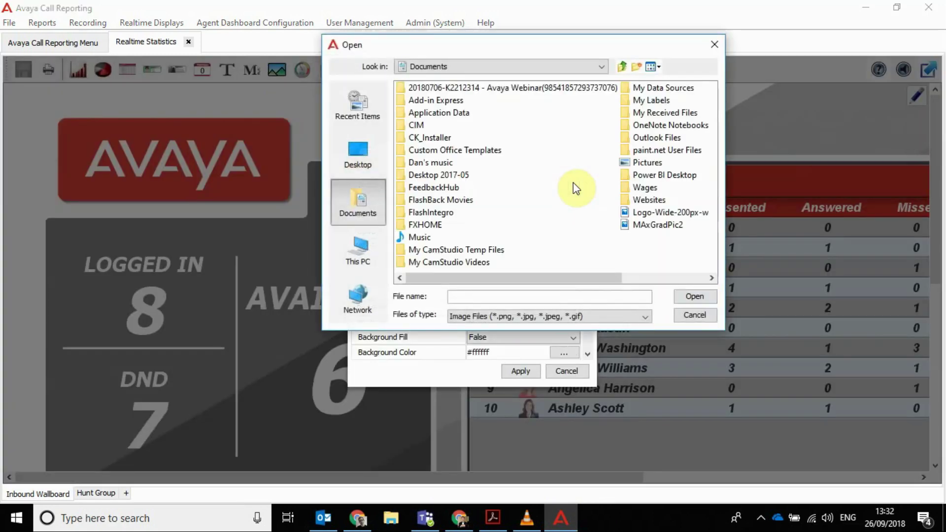
click(655, 217)
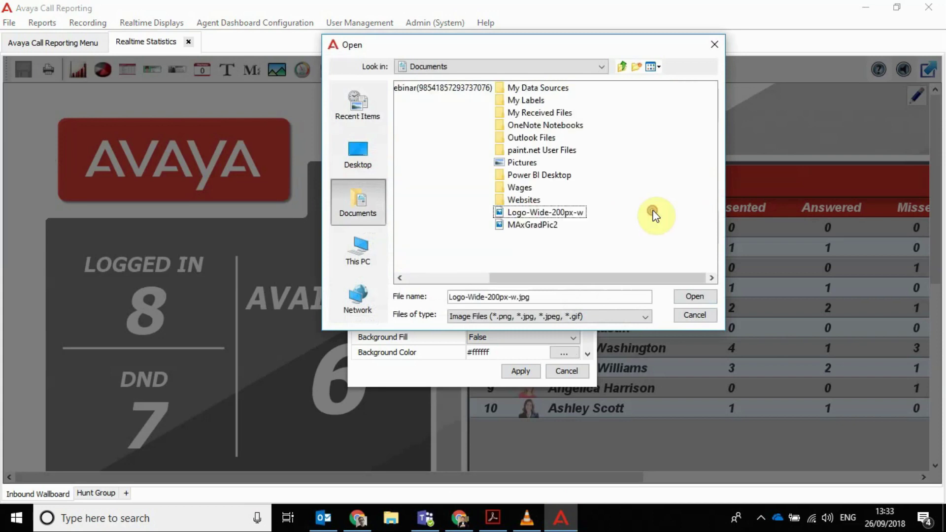
click(682, 297)
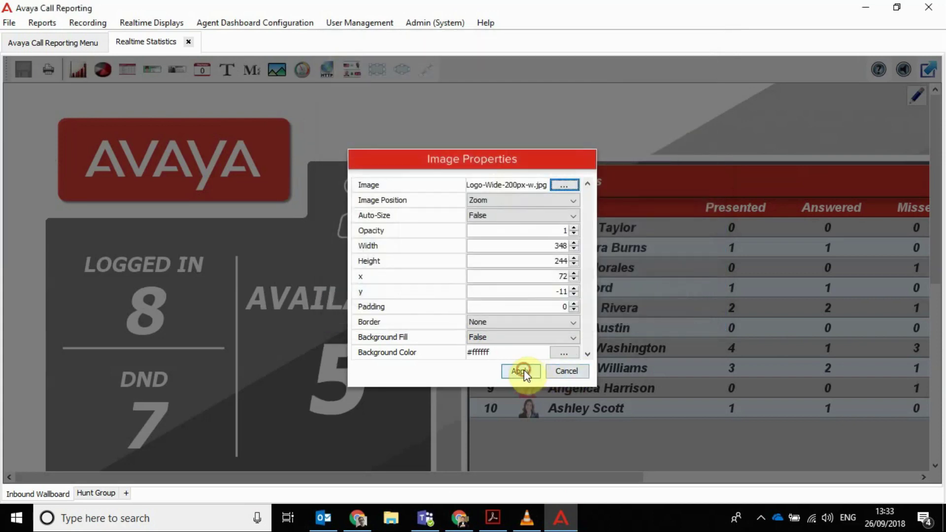
click(524, 371)
mouse_move(212, 164)
mouse_down()
mouse_move(196, 161)
mouse_move(219, 175)
mouse_move(204, 177)
mouse_up()
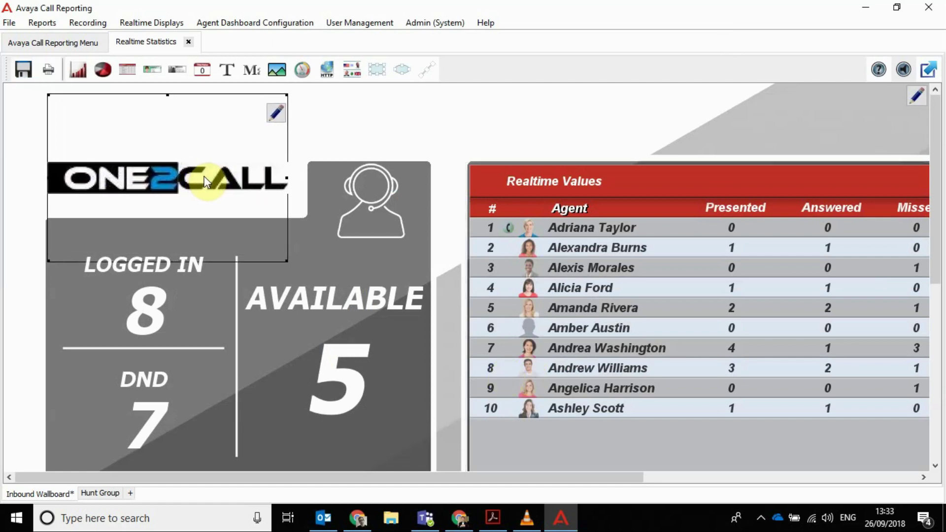
click(305, 120)
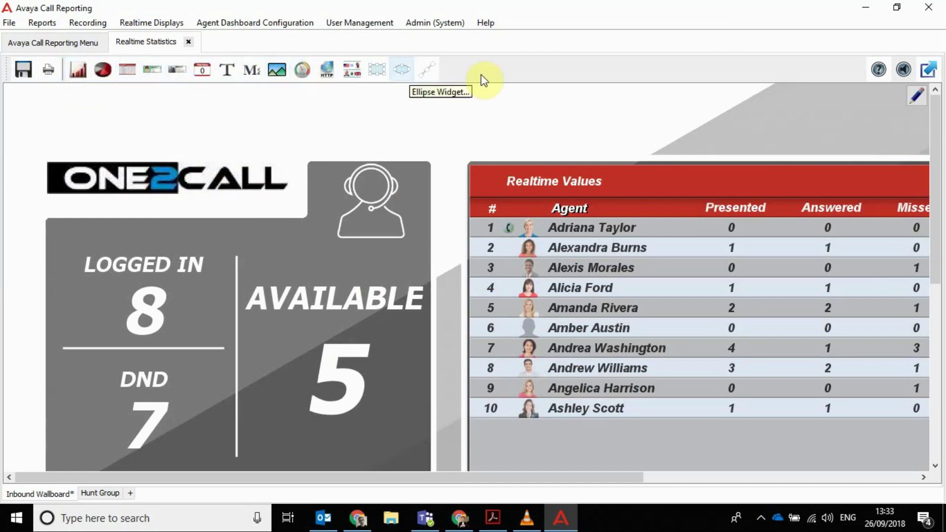
Delete the Realtime Values agent table from the wallboard
drag(619, 474, 898, 424)
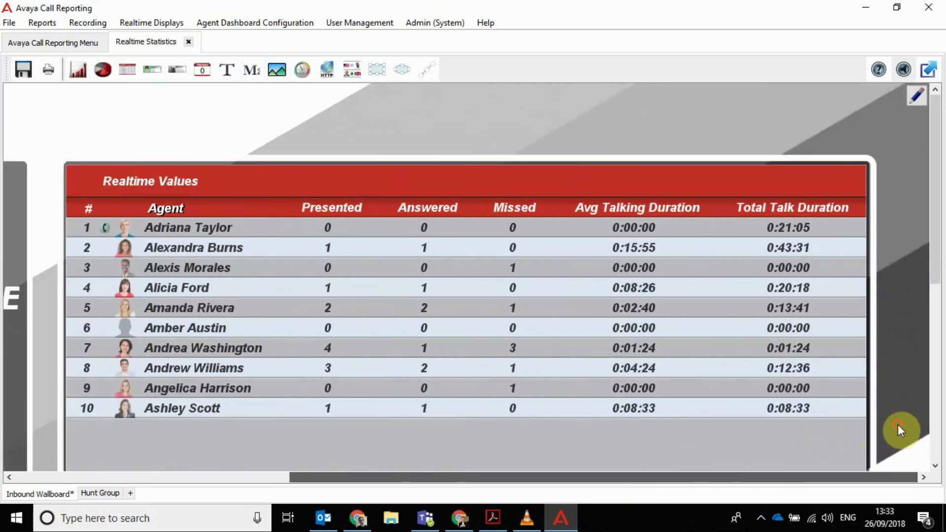
mouse_move(714, 228)
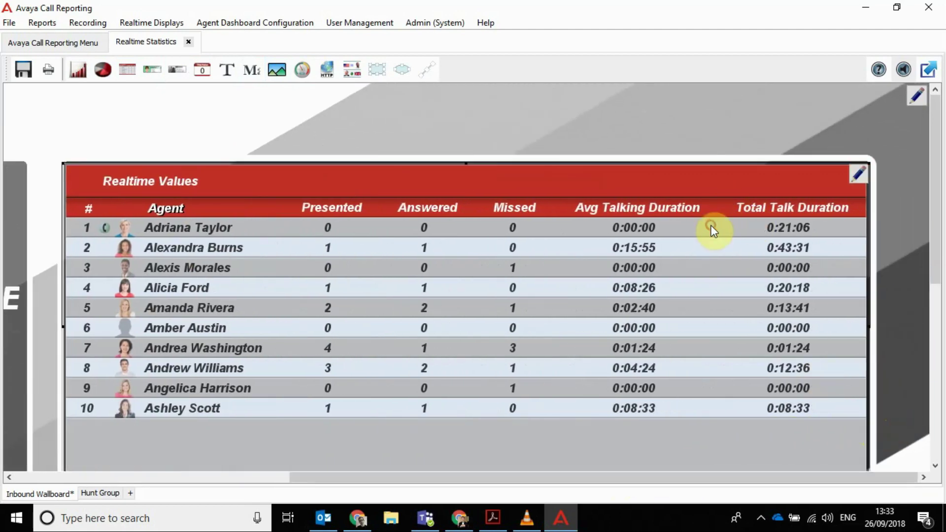
click(689, 180)
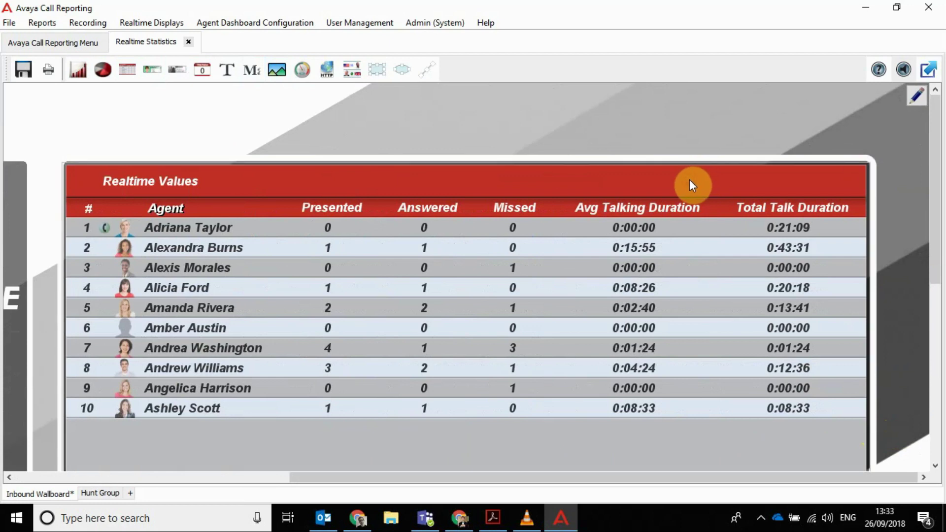
click(689, 180)
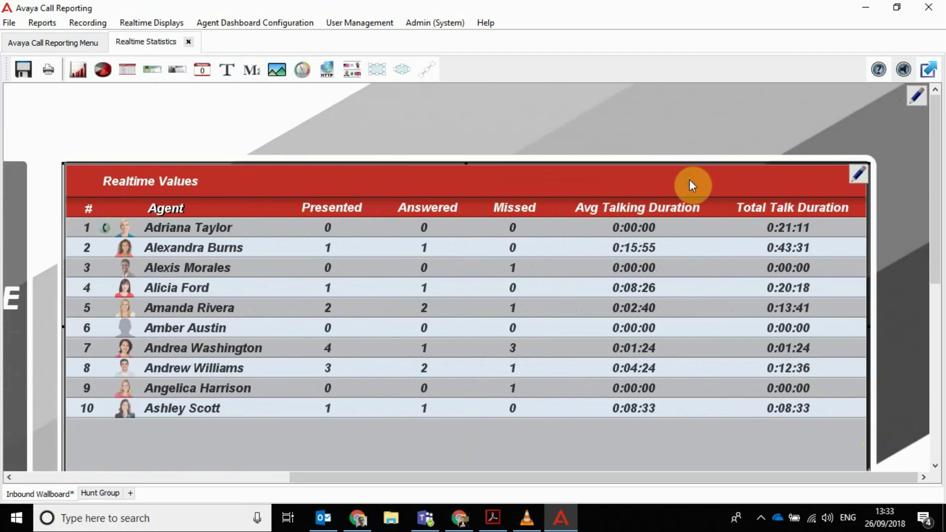
key(Delete)
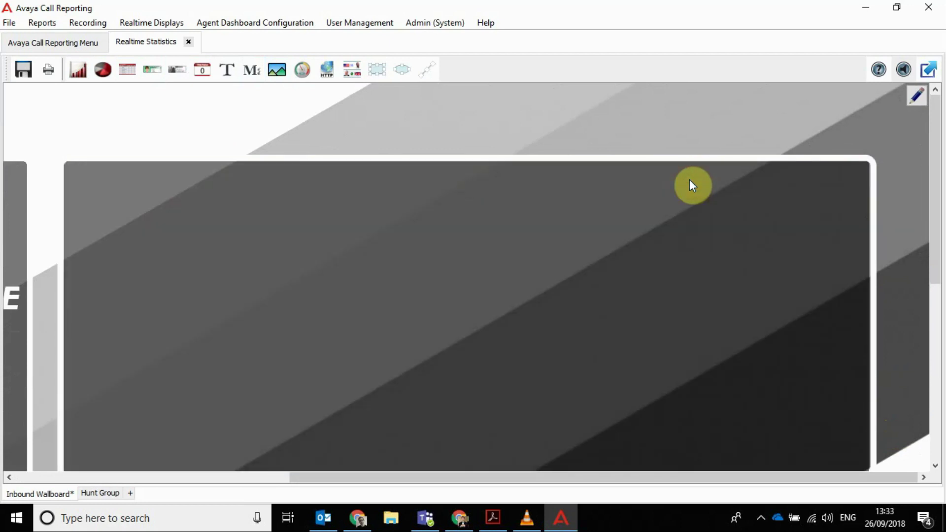
Place a new chart widget categorised by Group and limited to the Sales group
click(84, 77)
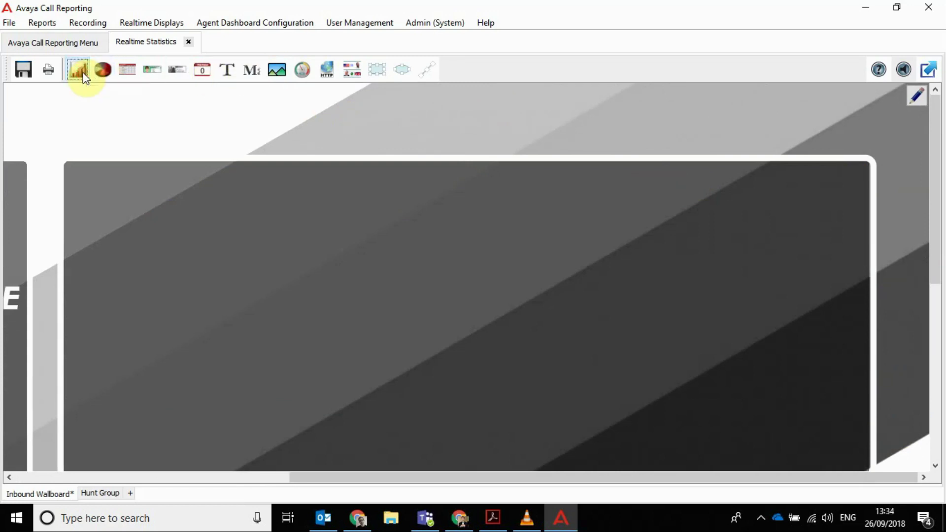
click(234, 251)
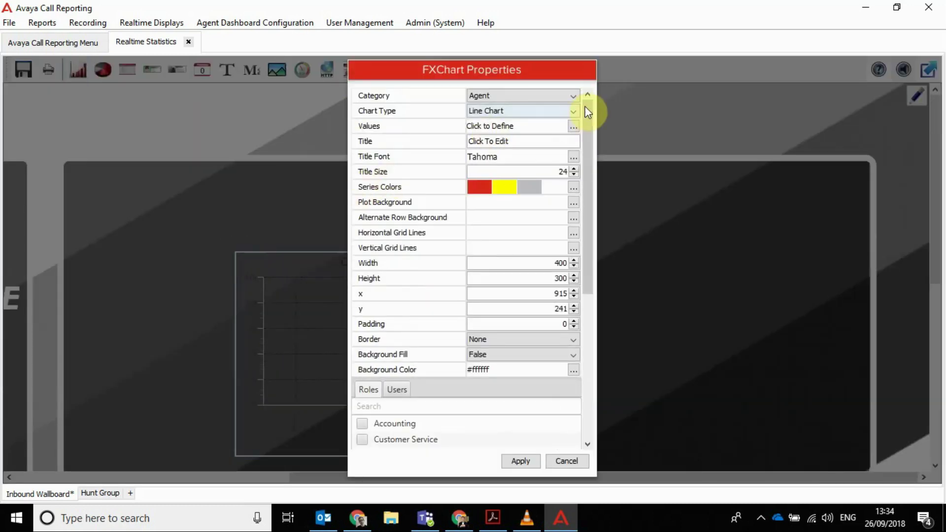
click(573, 94)
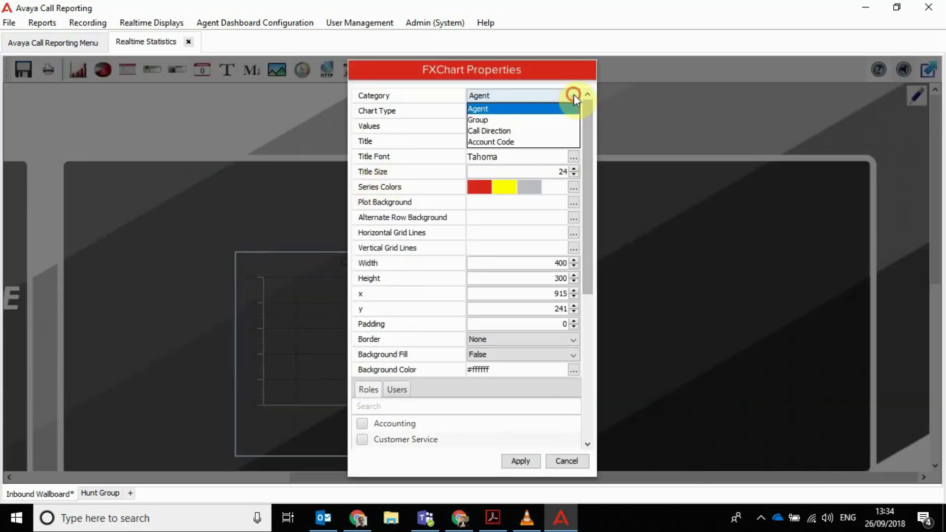
click(521, 120)
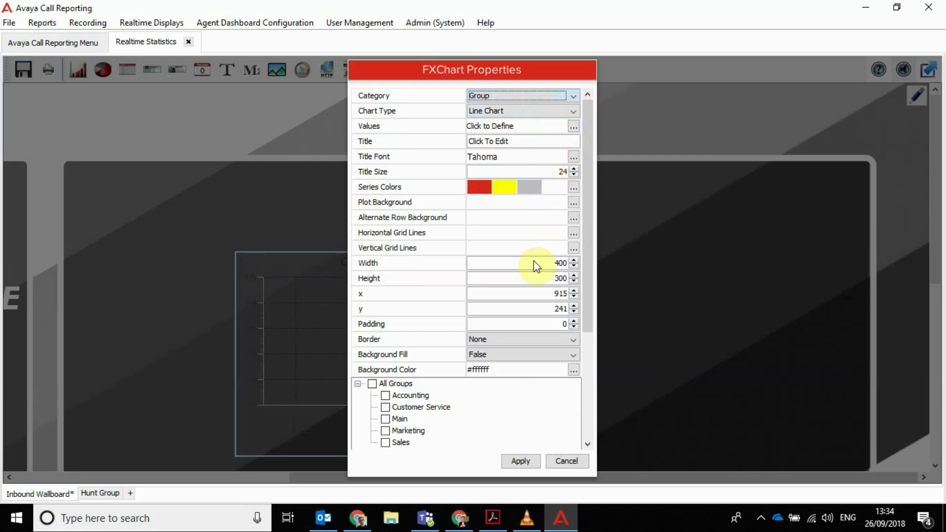
click(387, 443)
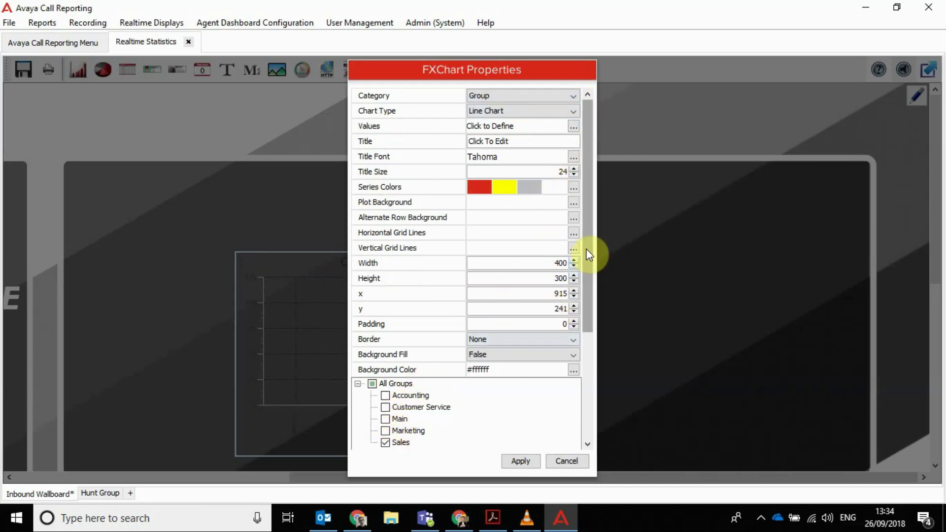
drag(586, 253, 595, 296)
click(513, 462)
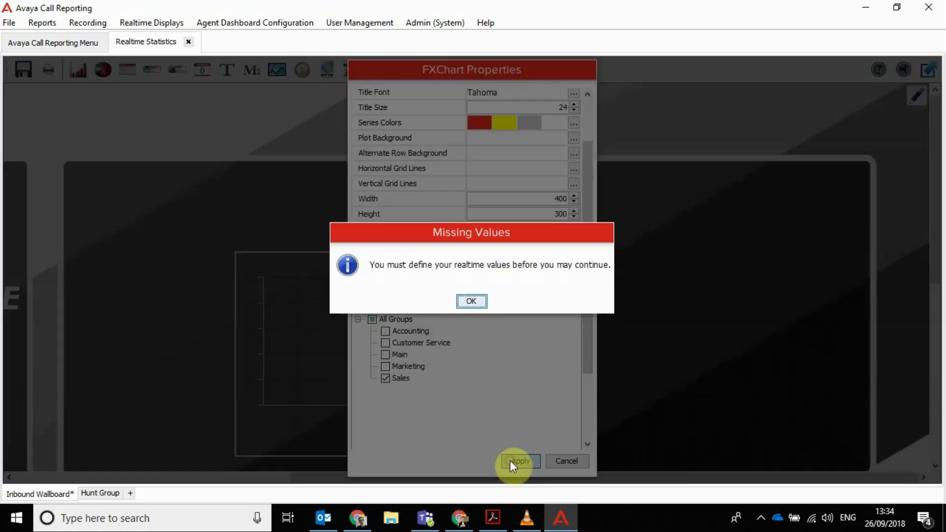
click(471, 301)
Add Call Count as the chart's realtime value
drag(592, 231, 587, 170)
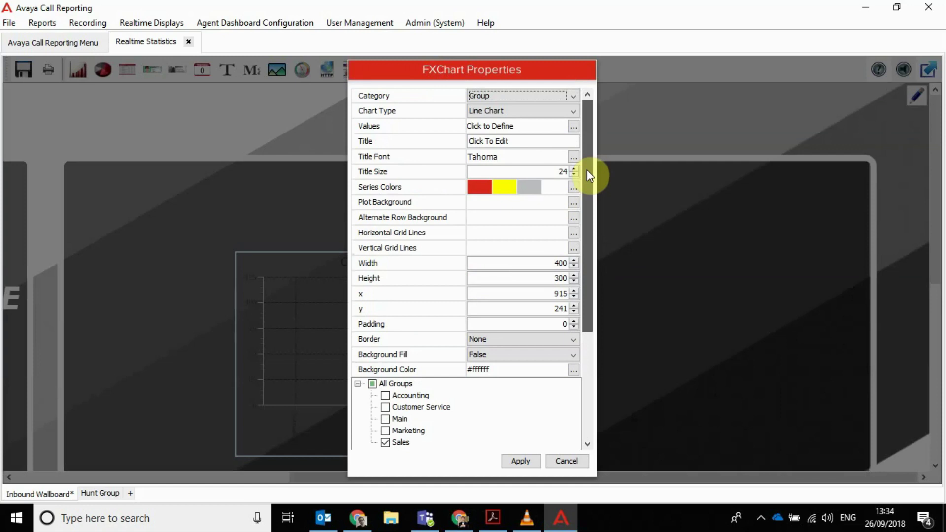
click(571, 127)
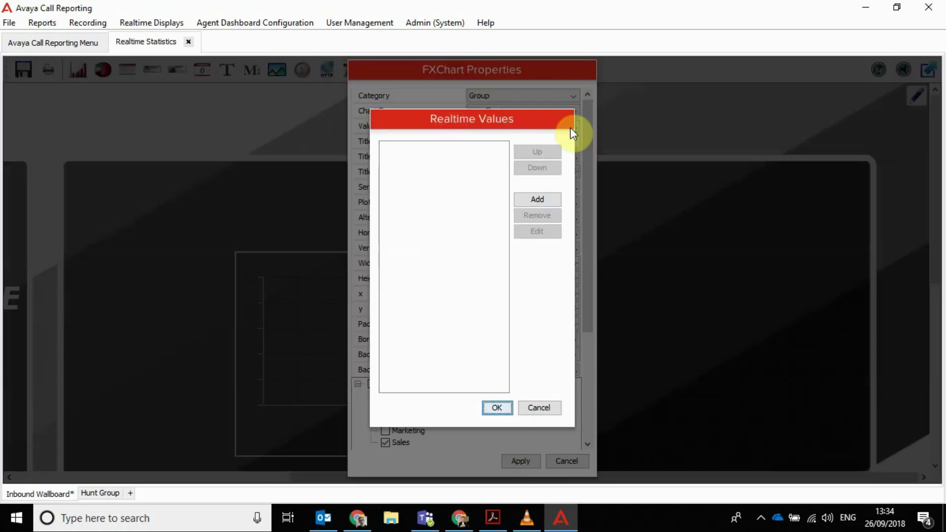
click(532, 199)
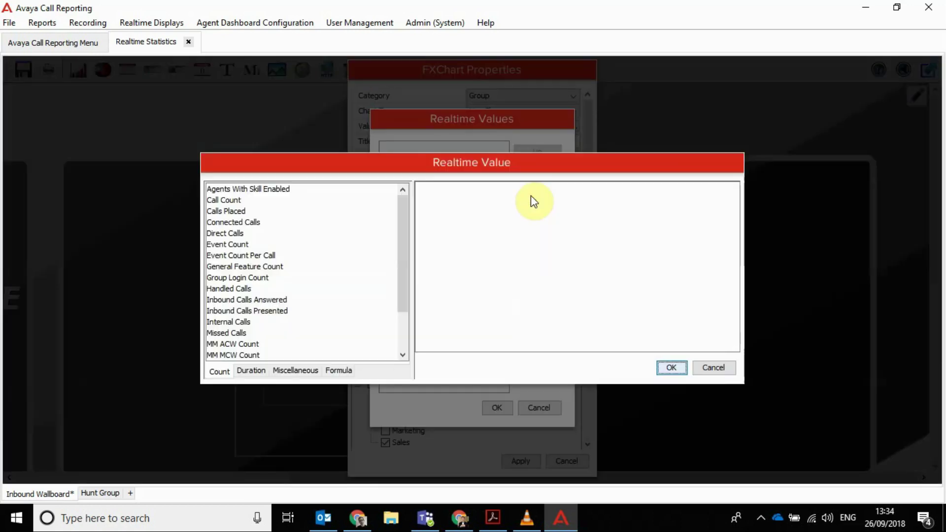
click(244, 201)
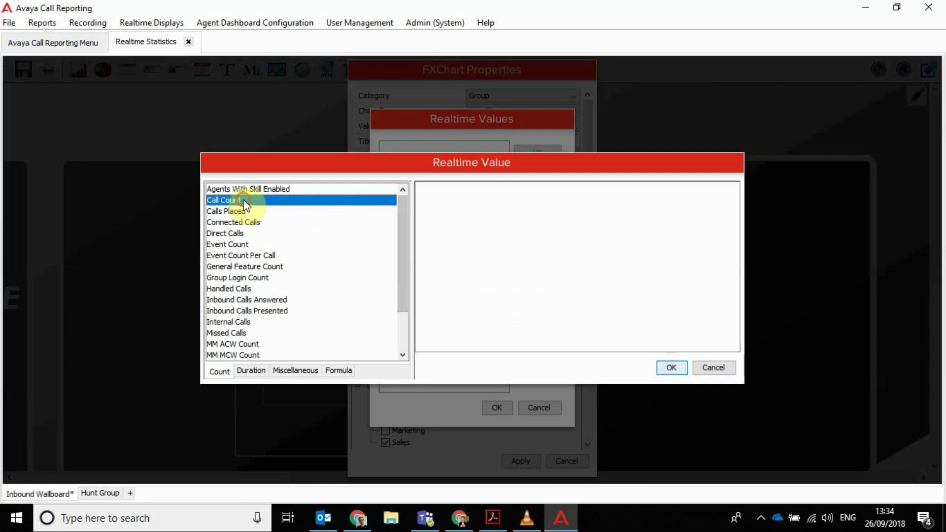
click(671, 370)
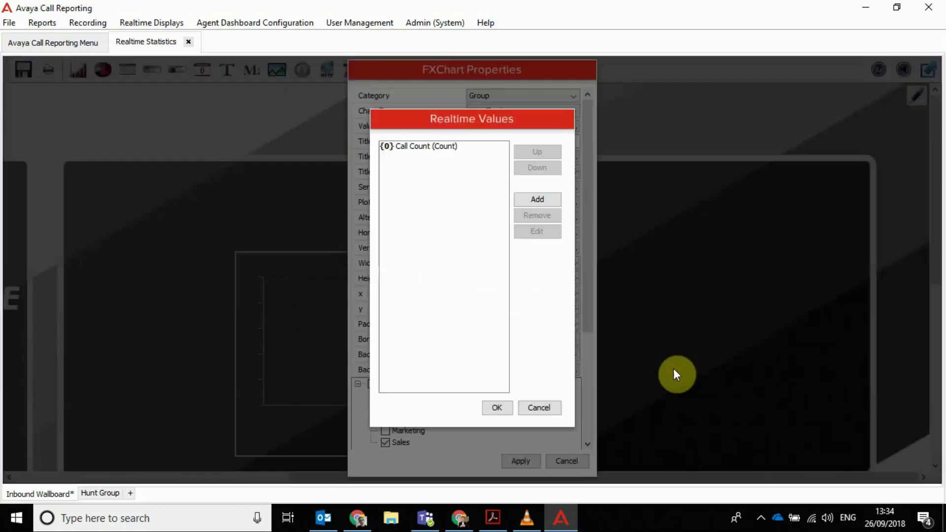
click(493, 406)
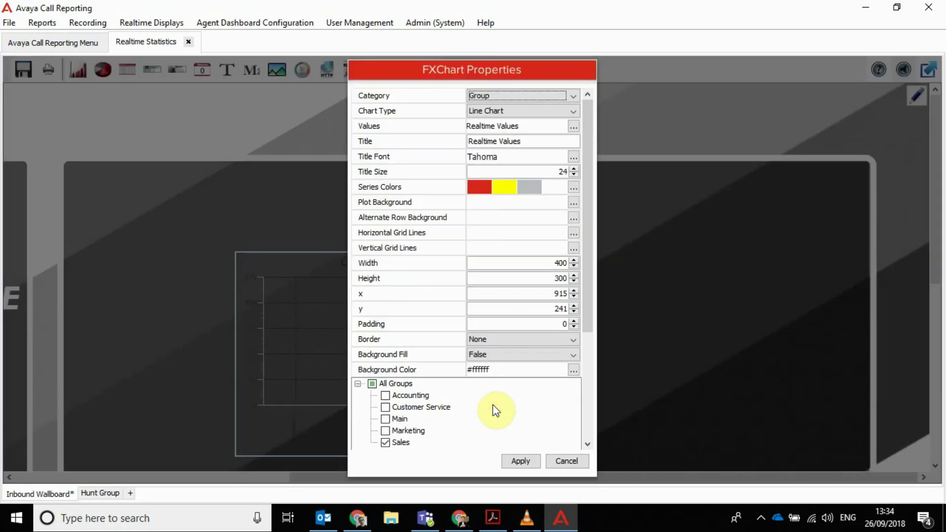
Apply the new chart, then set its Background Fill to True with a light cyan colour
click(520, 462)
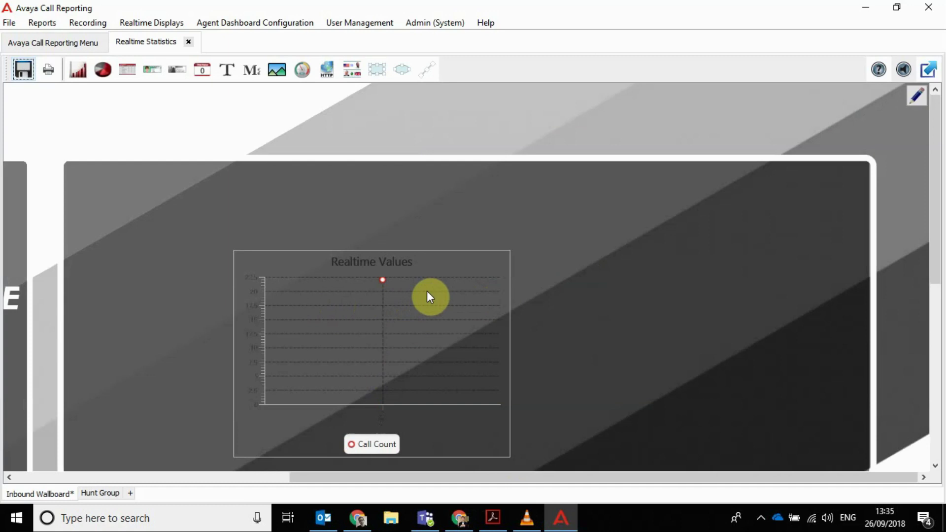
click(453, 266)
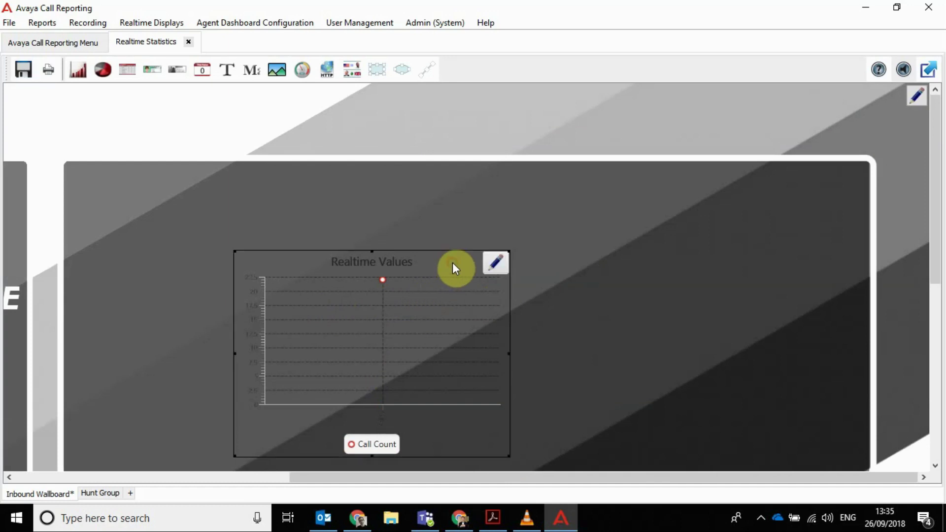
click(493, 265)
drag(590, 234, 589, 300)
click(553, 257)
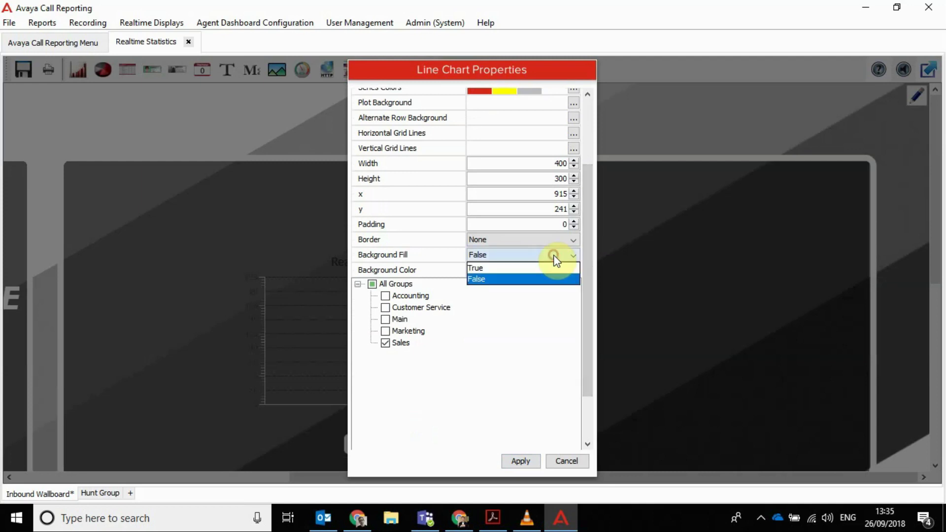
click(527, 267)
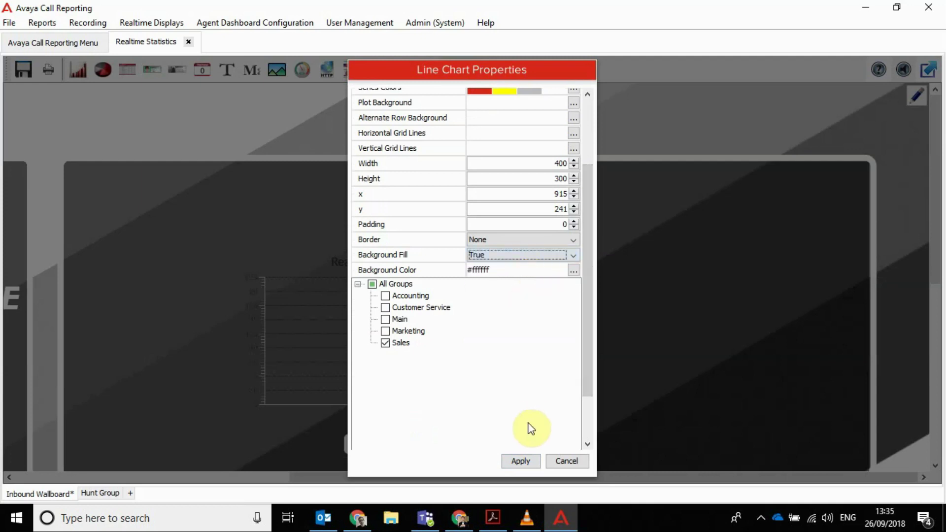
click(574, 270)
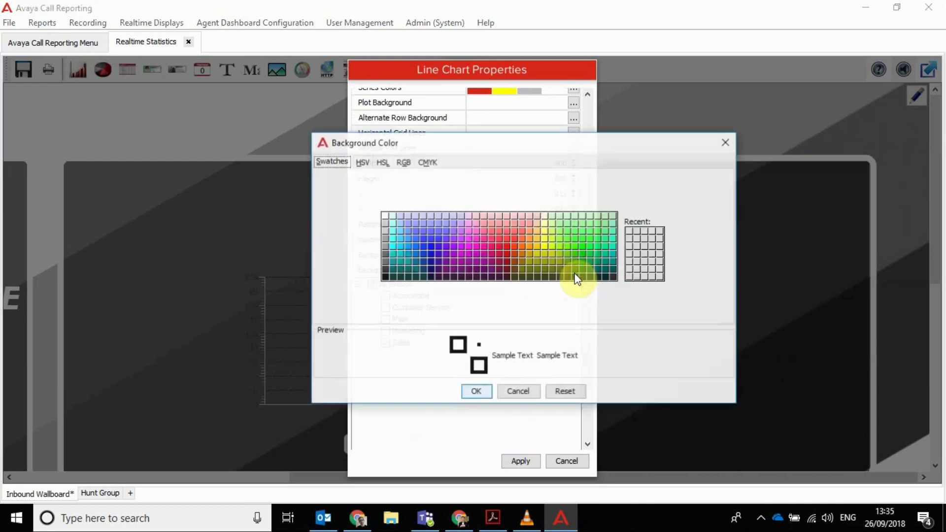
click(390, 216)
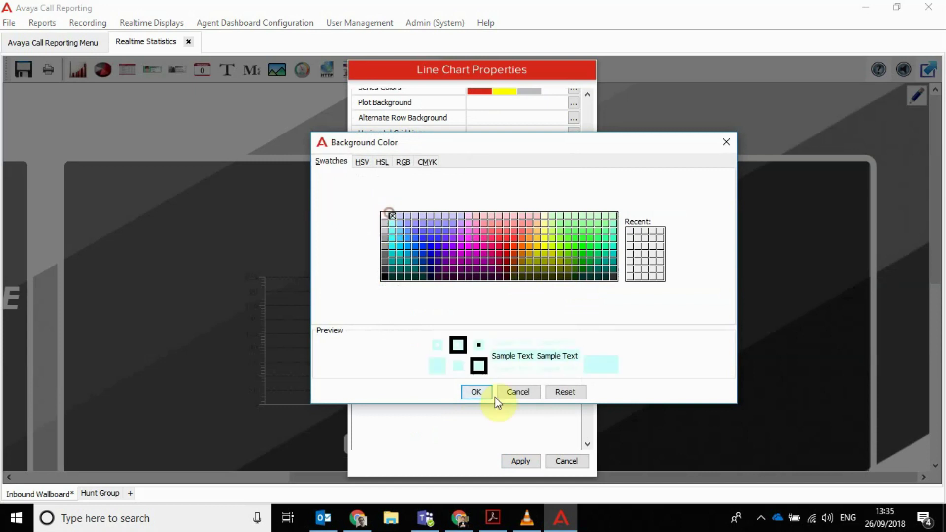
click(475, 392)
click(512, 458)
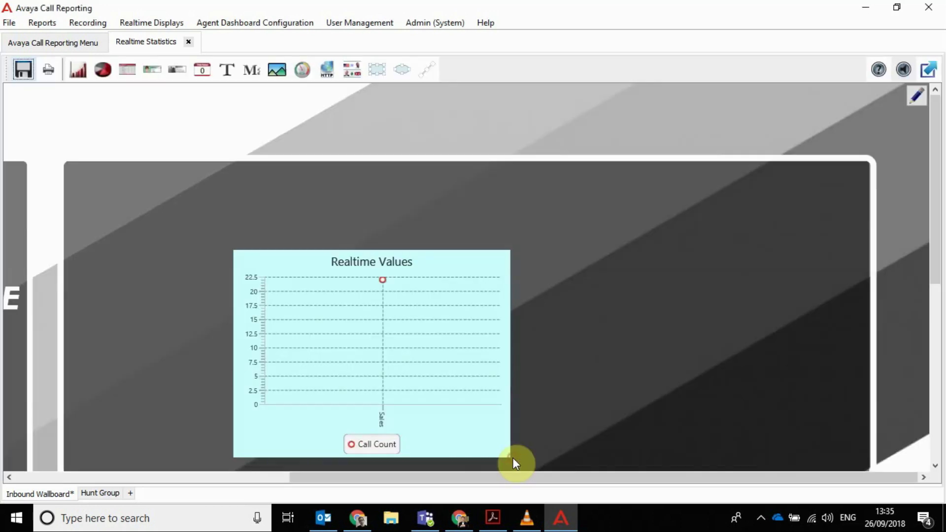
Drag the Realtime Values chart to the wallboard's upper-left
click(475, 301)
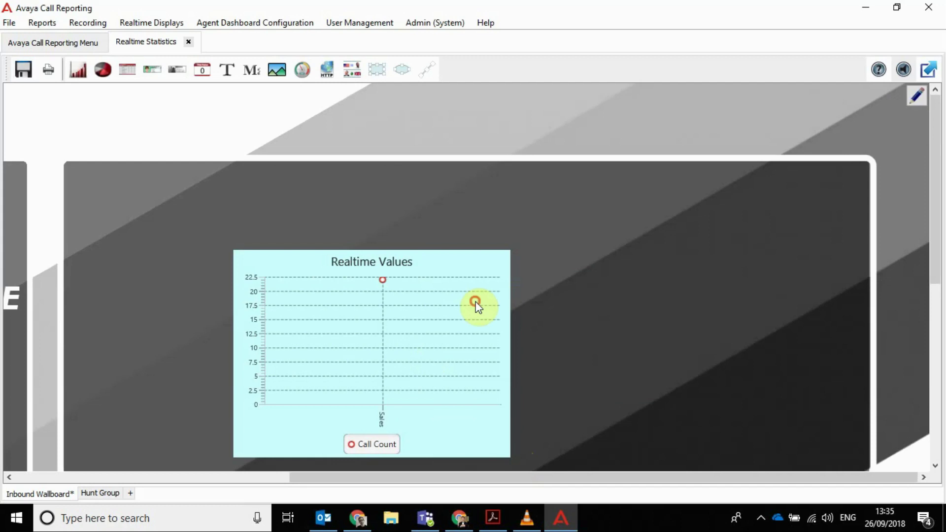
mouse_move(475, 301)
mouse_down()
mouse_move(361, 261)
mouse_move(344, 235)
mouse_up()
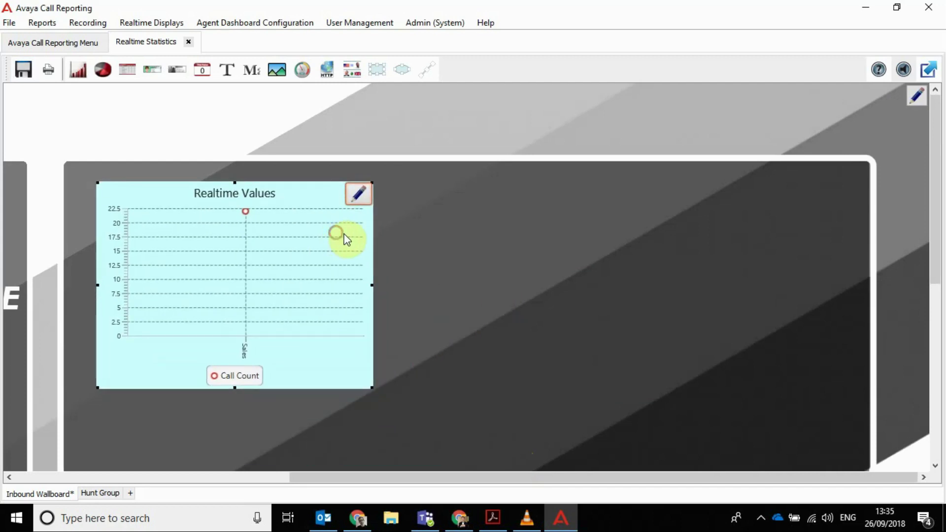
drag(566, 476, 183, 468)
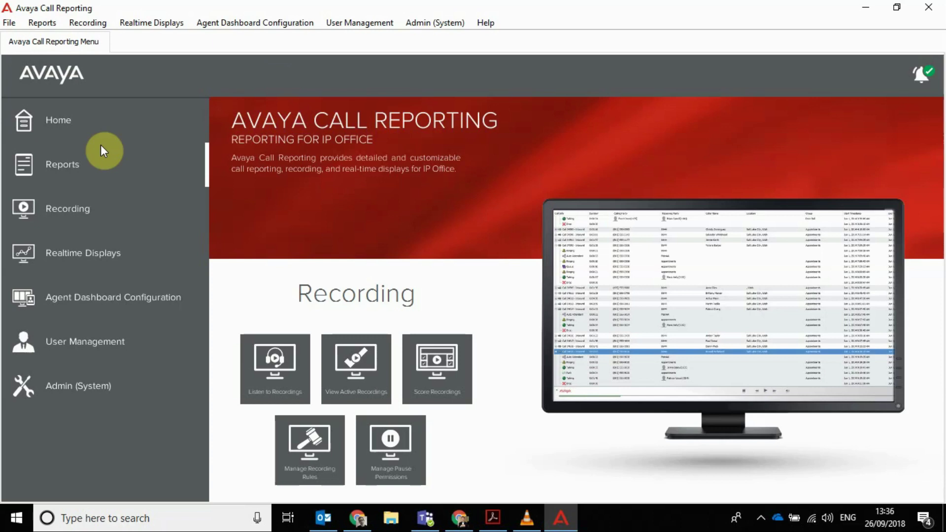
Open Recording > Score Recordings and launch the survey for Demo Mode Campaign
click(65, 208)
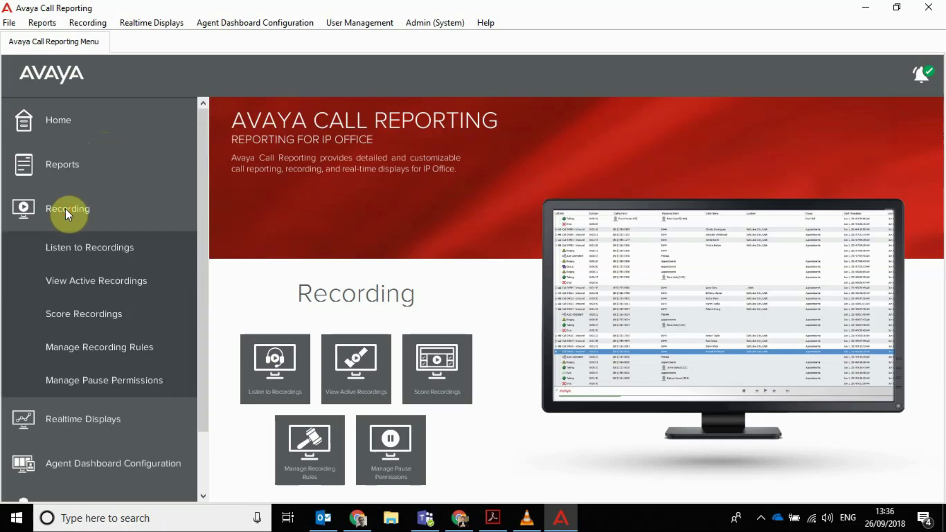
click(105, 324)
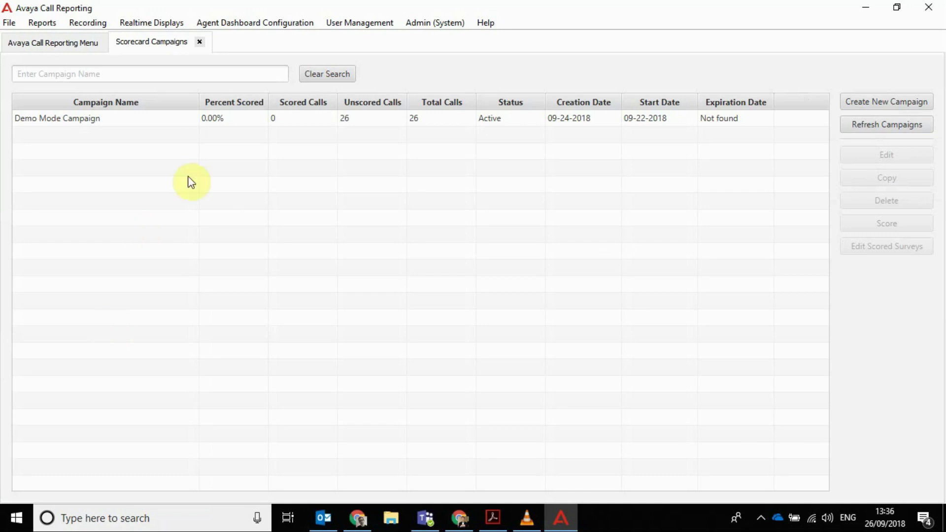
double_click(80, 119)
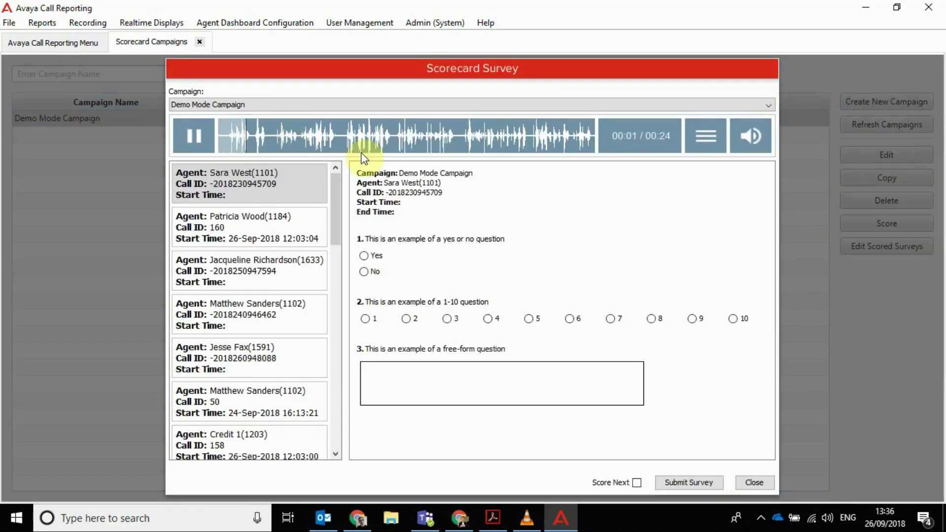
Answer Yes and 2, type a comment, and submit the survey
click(746, 137)
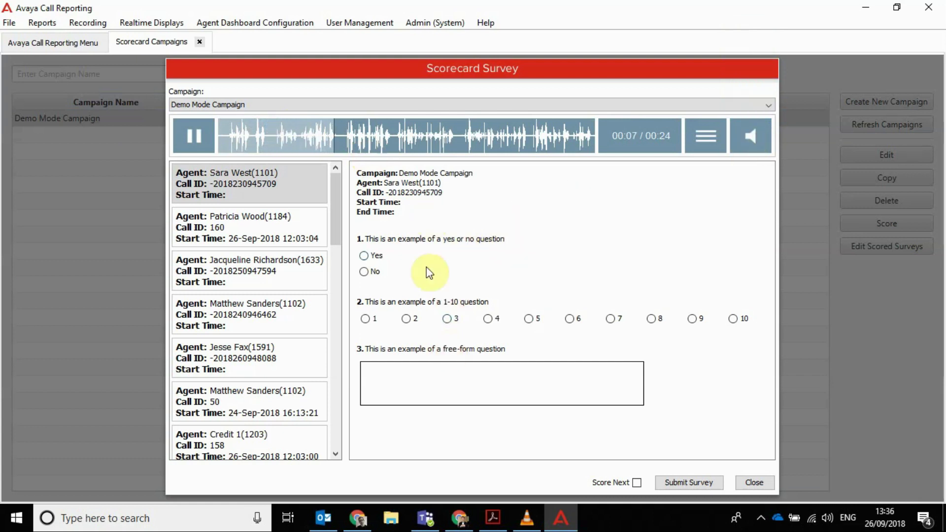
click(364, 255)
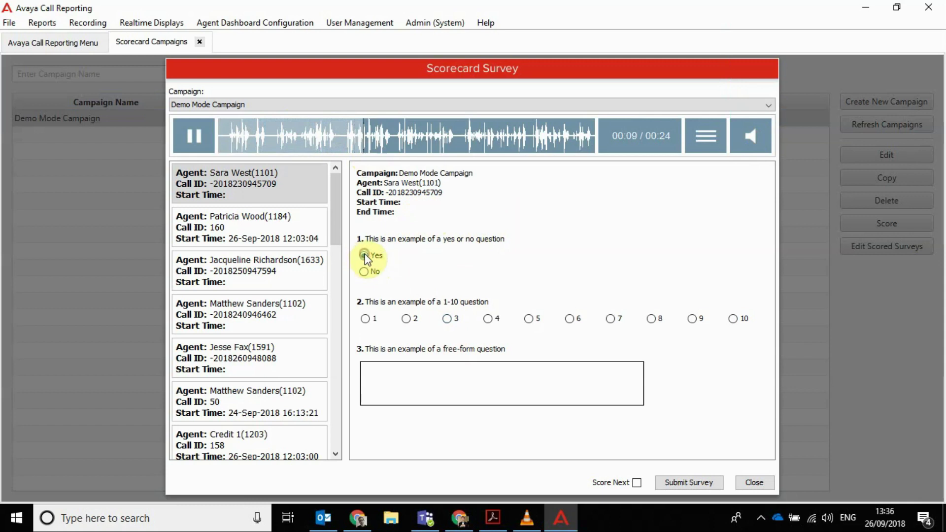
click(406, 319)
click(438, 389)
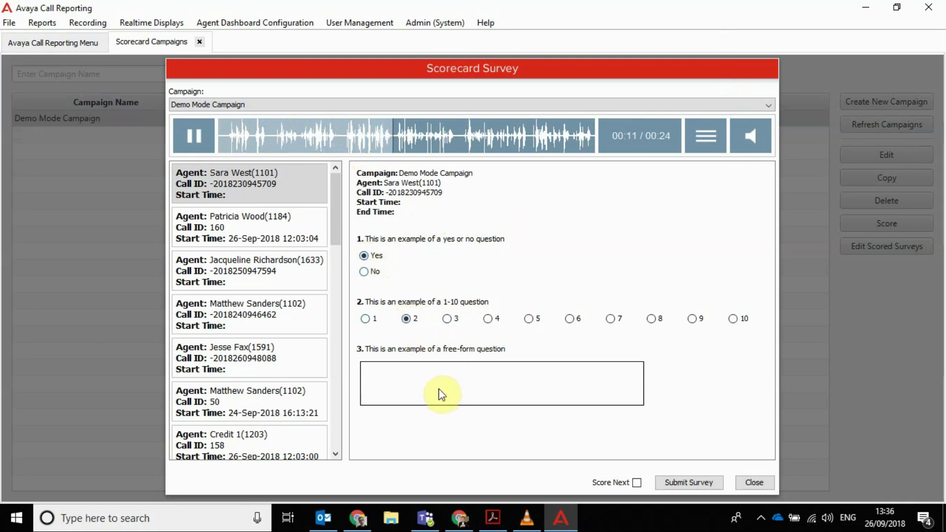
text(1klsvlkn)
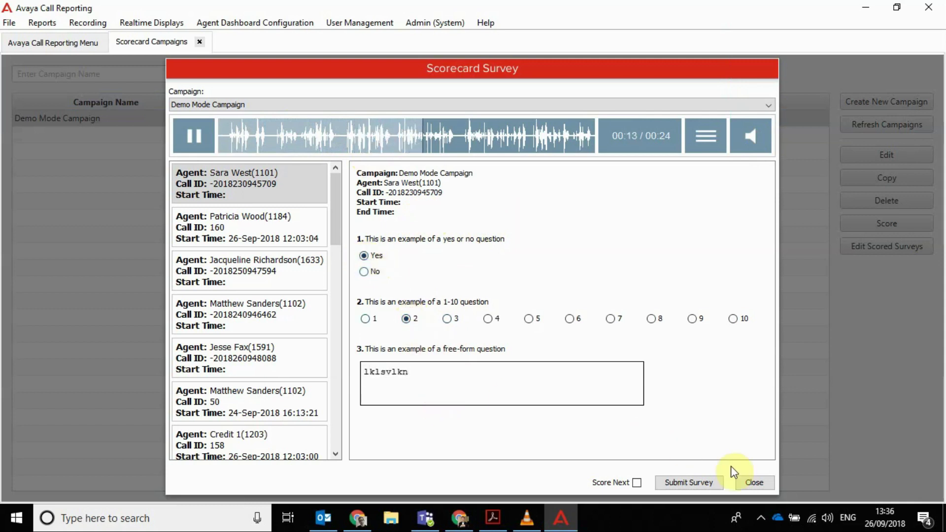
click(691, 483)
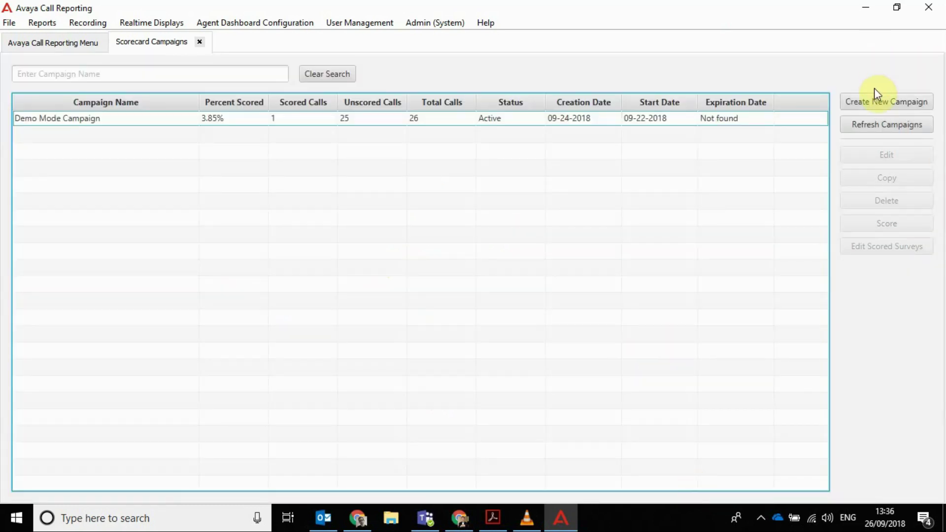
Create a new group campaign titled 'Sales Assessment'
click(871, 100)
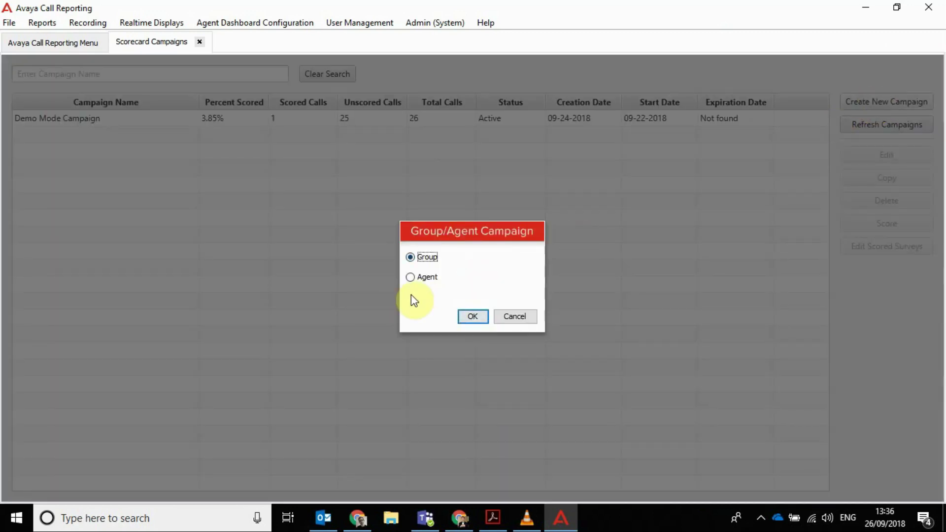
click(472, 314)
click(351, 171)
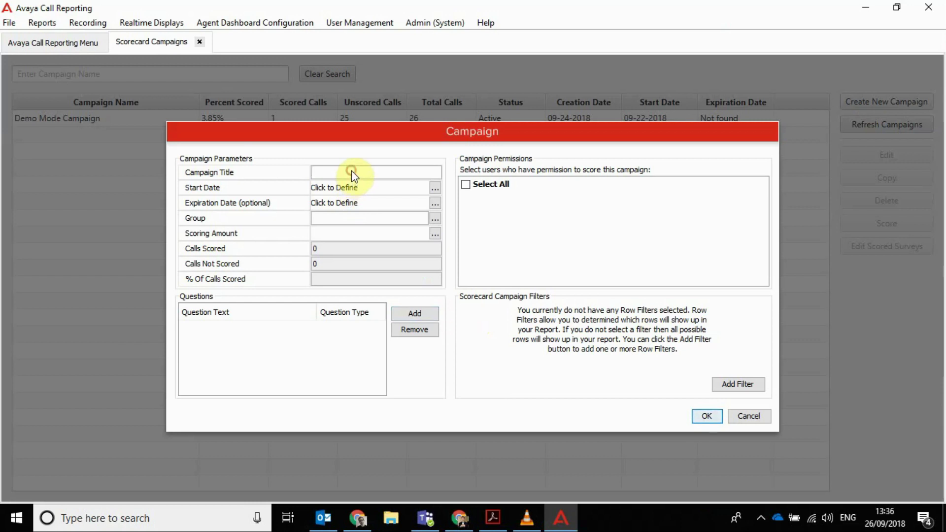
text(Sales A)
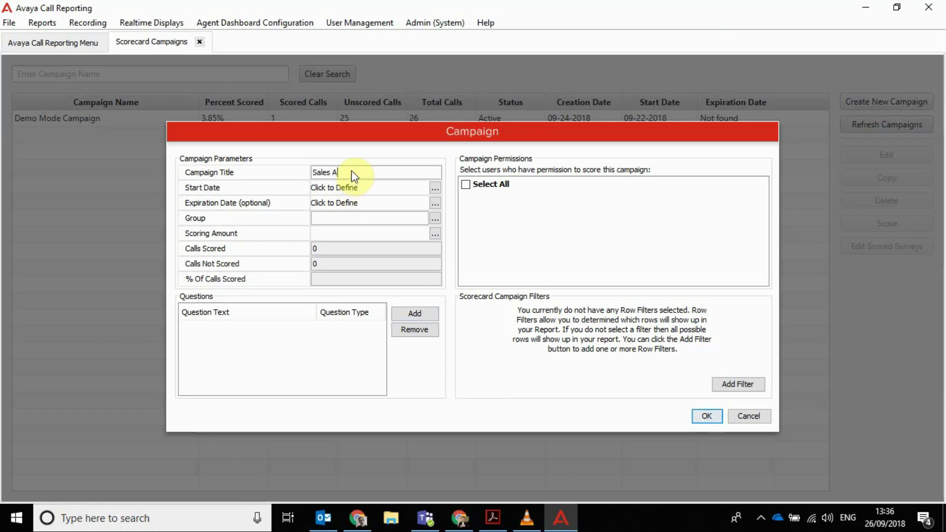
text(ssessment)
Set the campaign to start 2018-09-03 and expire 2018-09-07
click(434, 187)
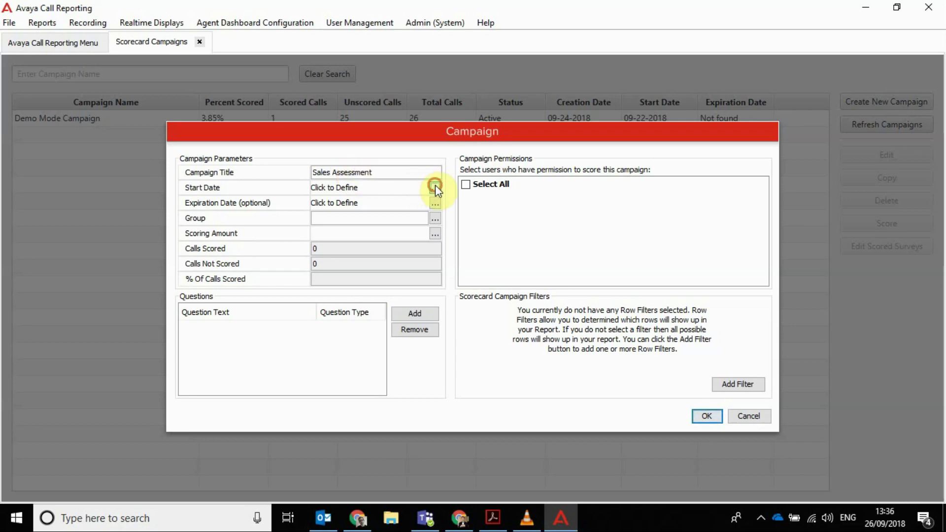
click(406, 275)
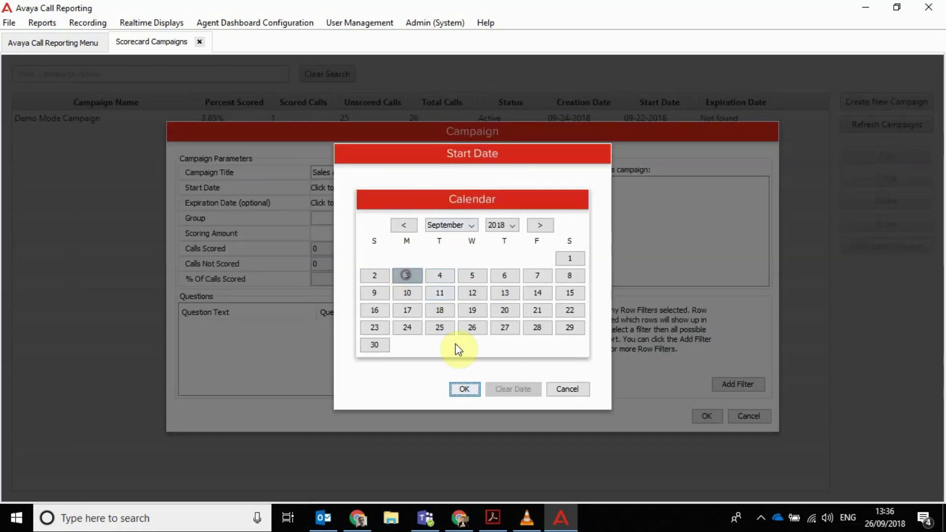
click(463, 389)
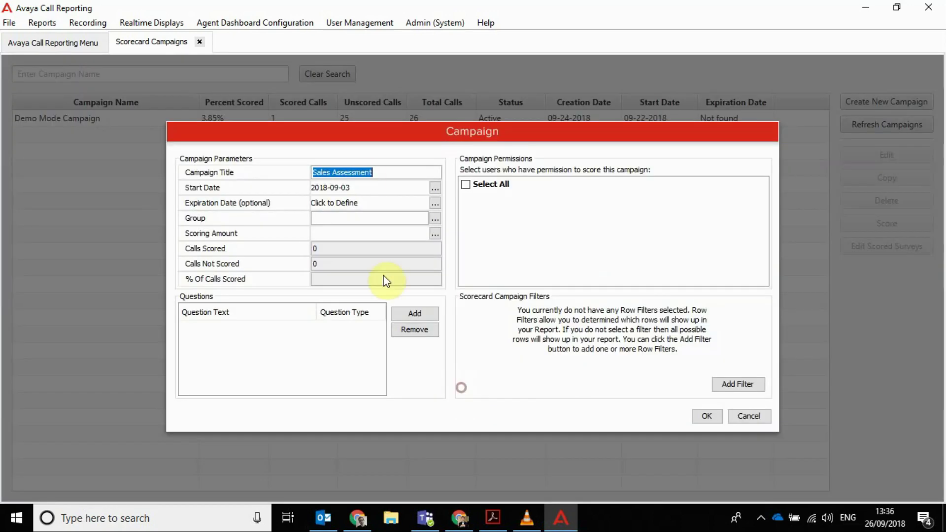
click(433, 205)
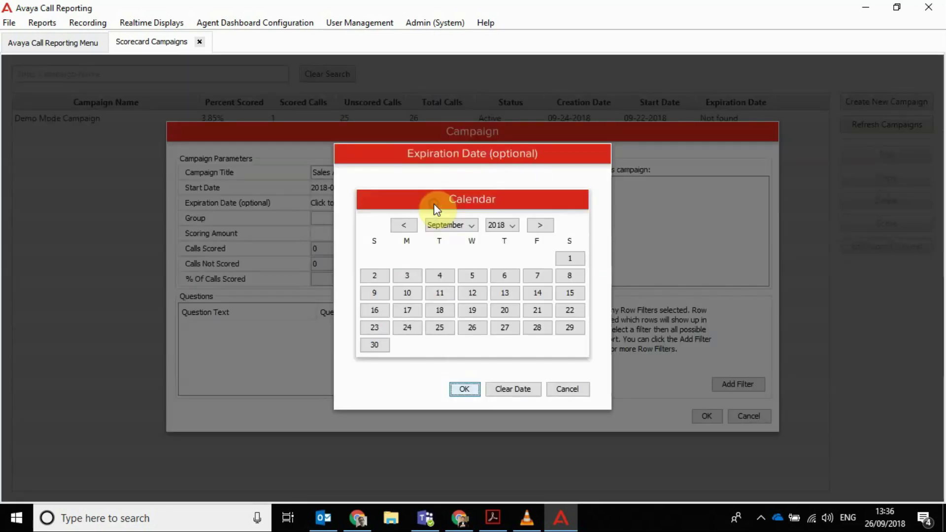
click(535, 276)
click(470, 388)
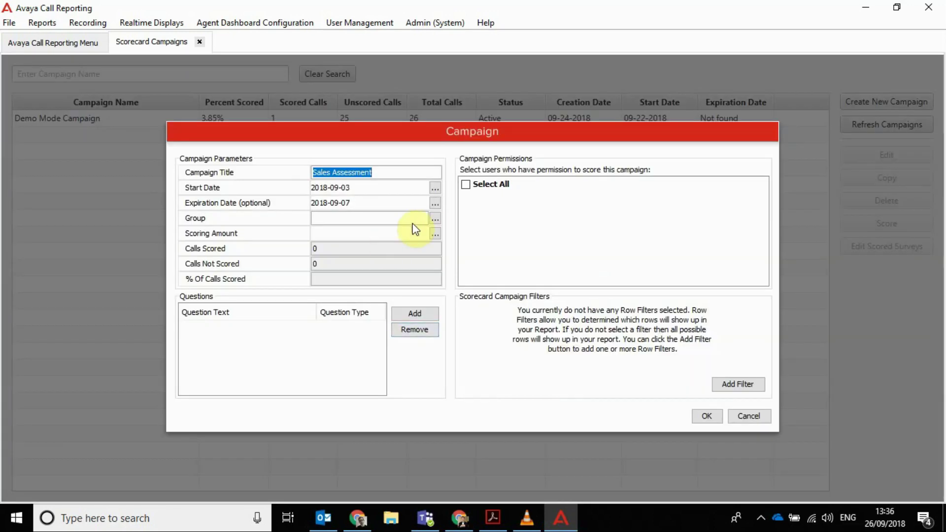
Assign the Sales group and a scoring amount of 10 percent of calls
click(434, 218)
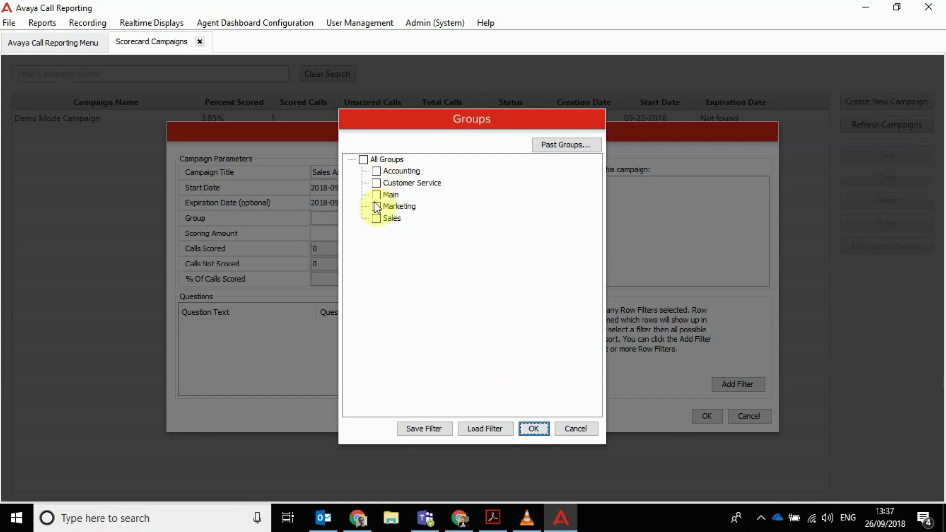
click(376, 218)
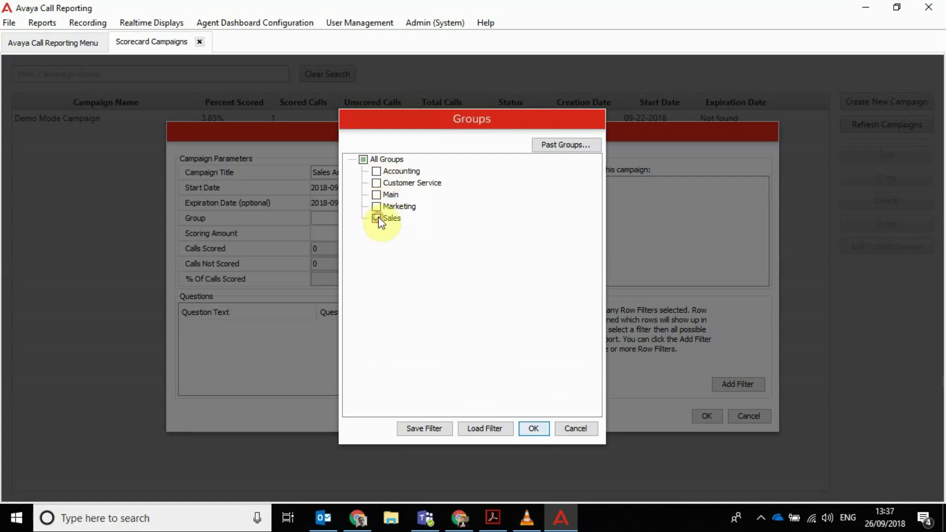
click(534, 428)
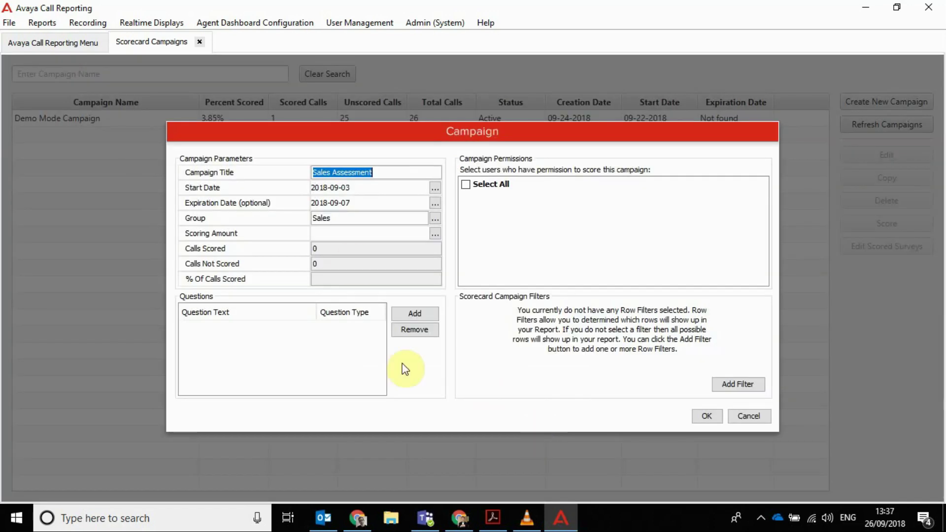
click(435, 233)
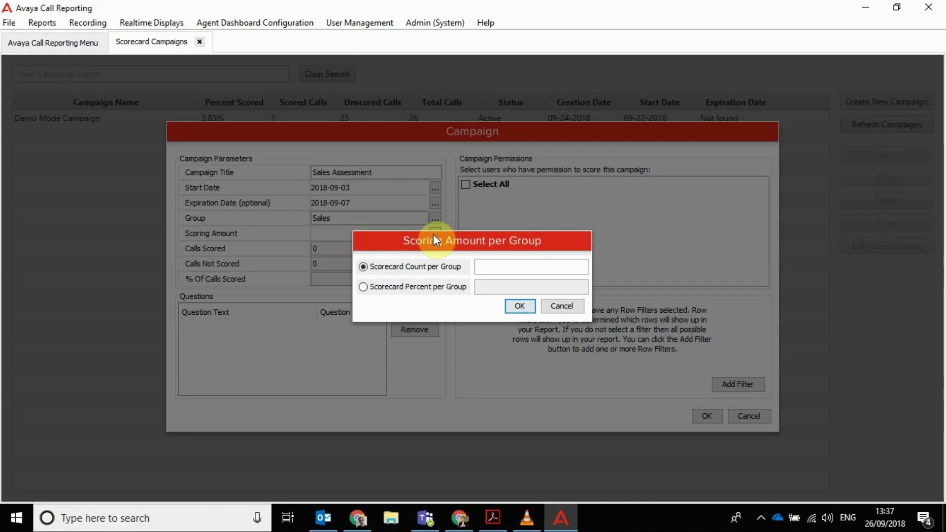
click(364, 287)
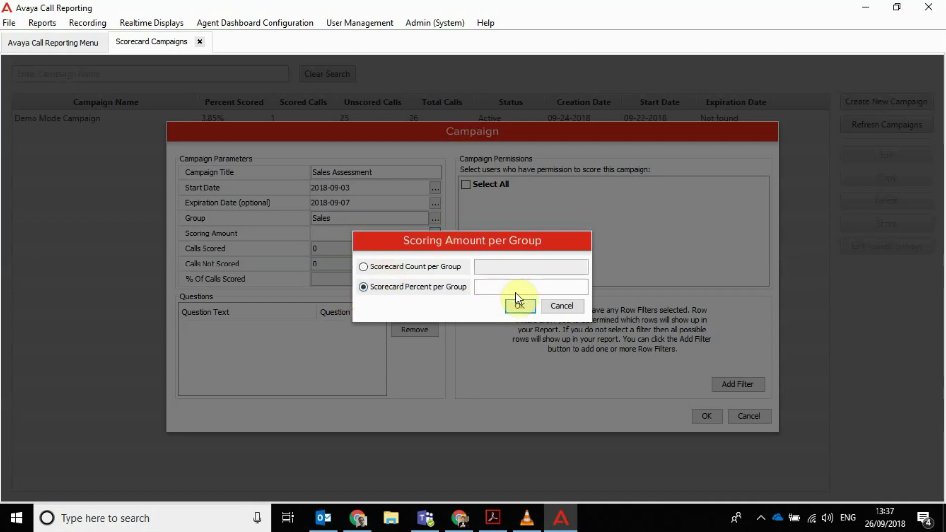
text(10)
click(520, 306)
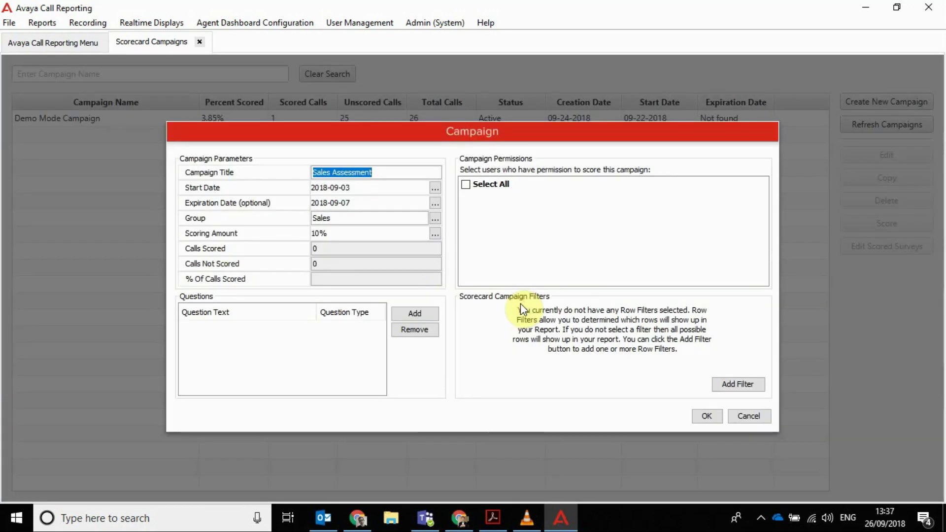
click(415, 314)
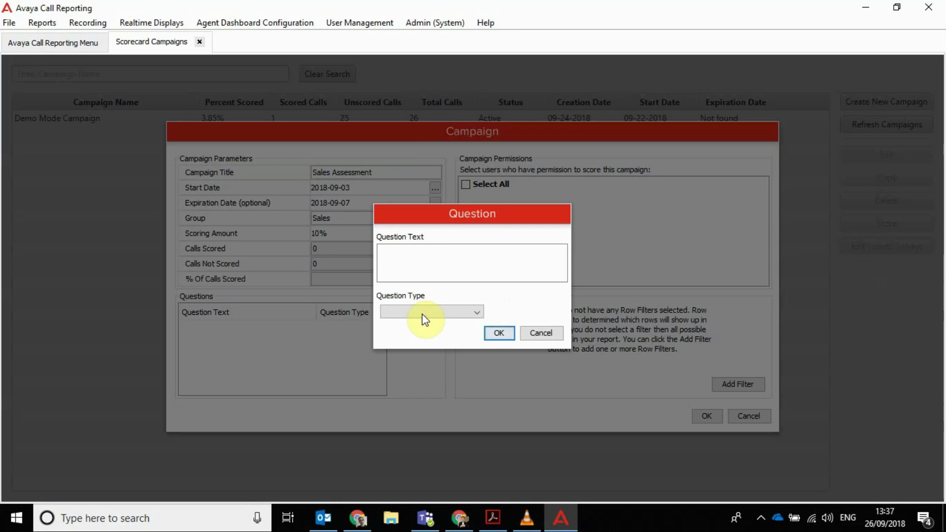
Add a Yes or No question 'Was the call answered curteously?'
click(445, 315)
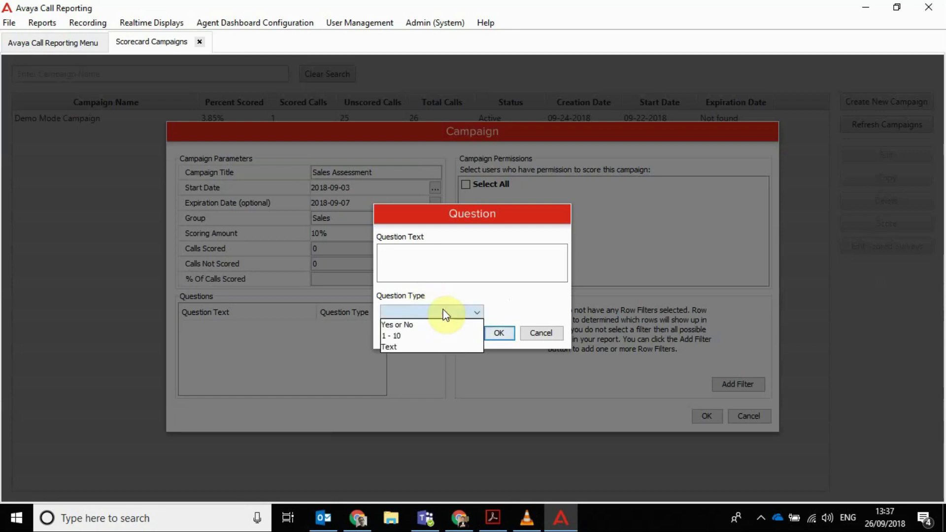
click(425, 325)
click(411, 271)
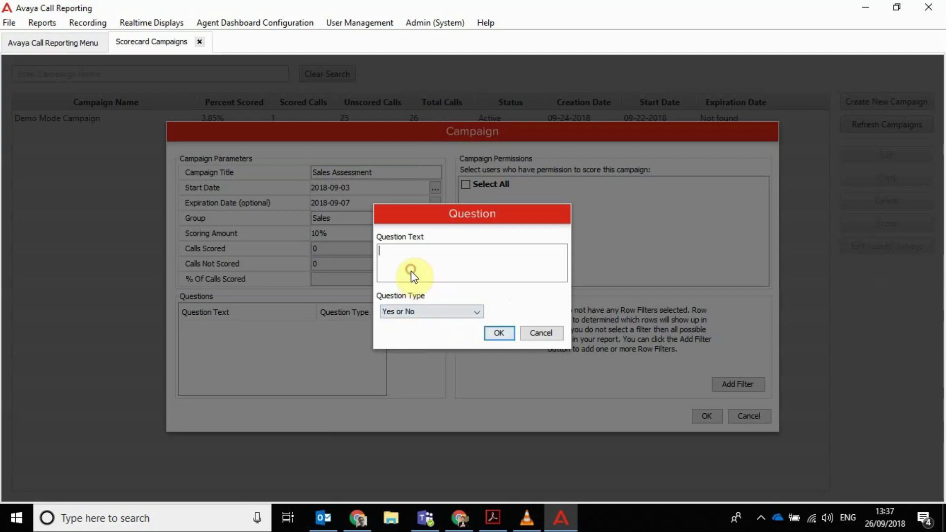
text(Was the call answered cur)
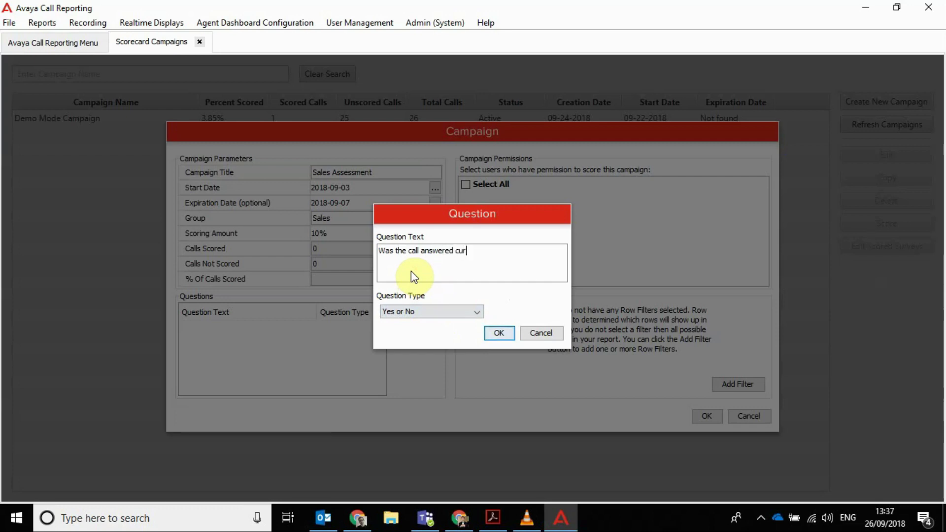
text(teously?)
click(498, 334)
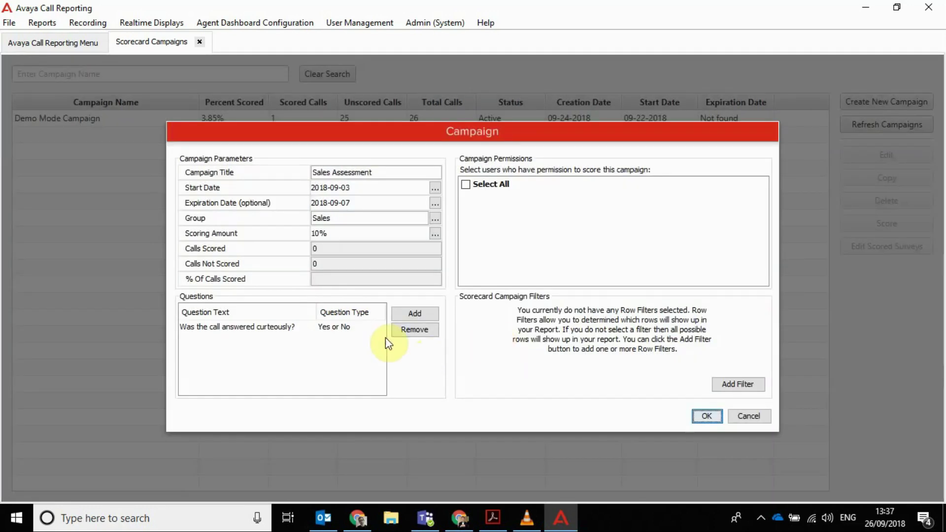
Add a 1 - 10 question 'Score the call overall.'
click(407, 318)
click(434, 313)
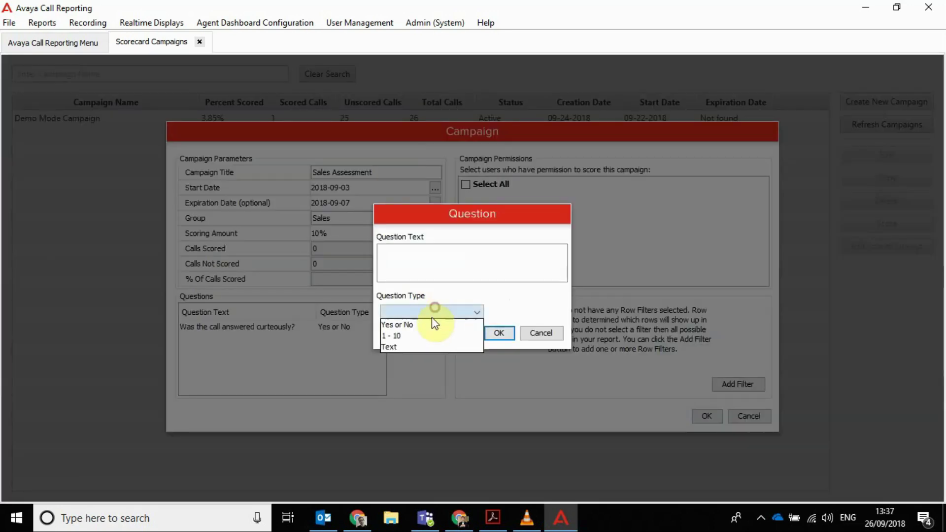
click(421, 333)
click(418, 268)
text(S)
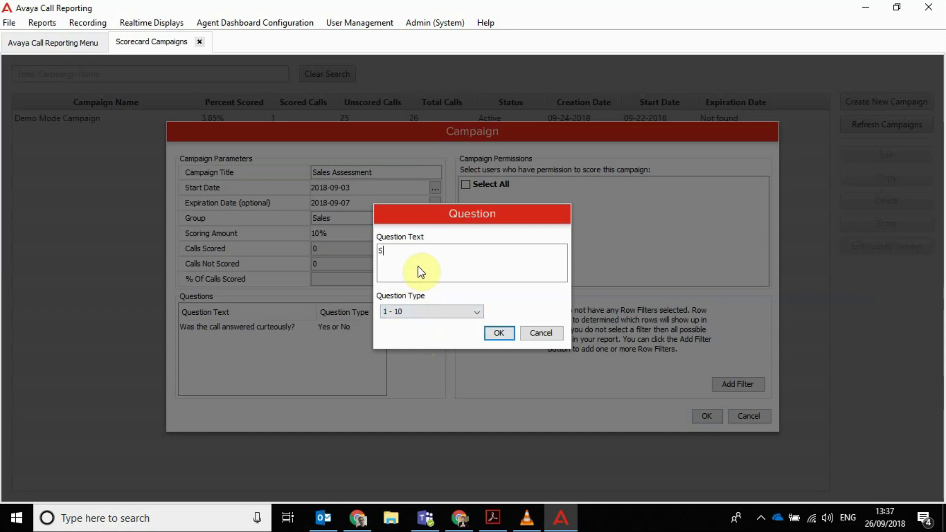
text(core the call overall.)
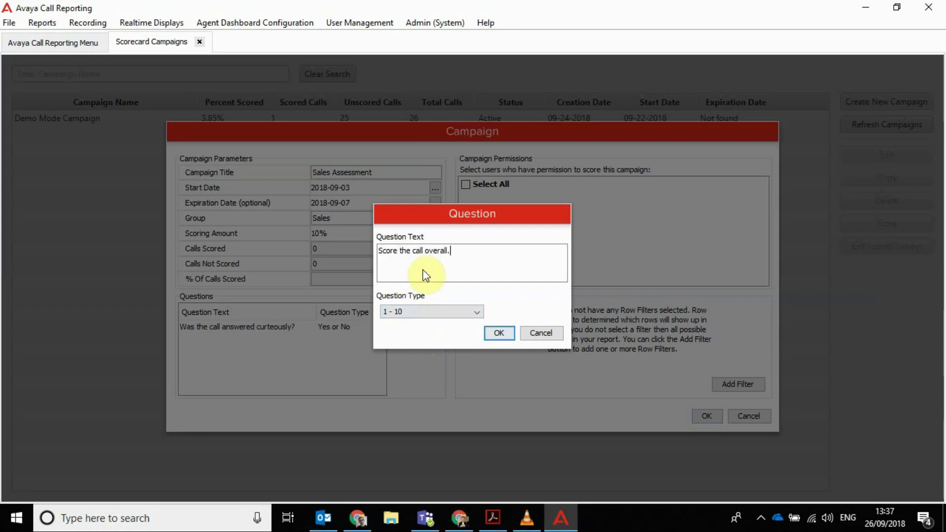
click(495, 331)
Add a Text question 'Comments' and start a new call filter
click(414, 313)
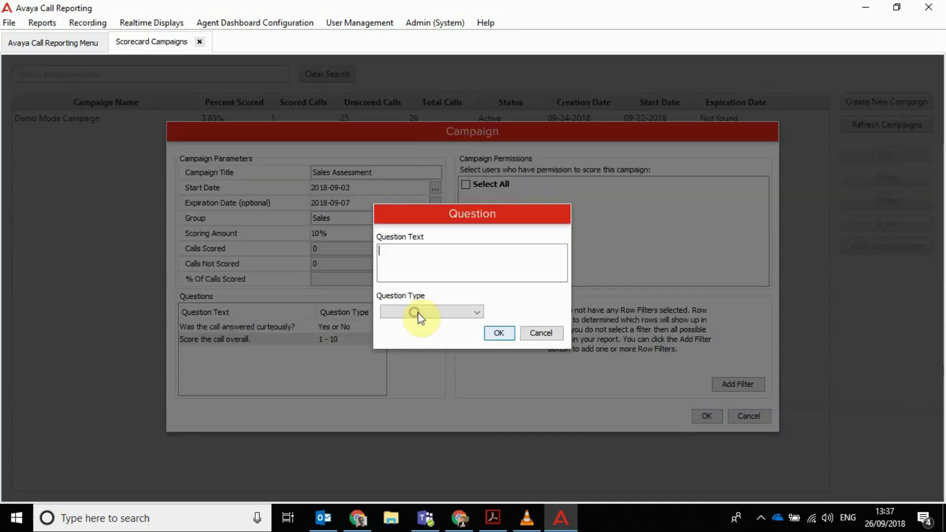
click(418, 312)
click(415, 349)
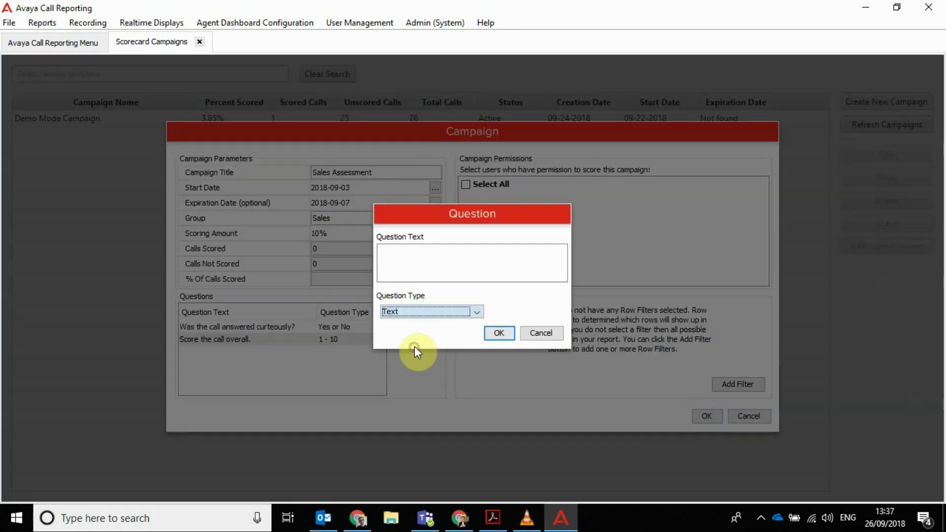
click(438, 267)
text(Comments)
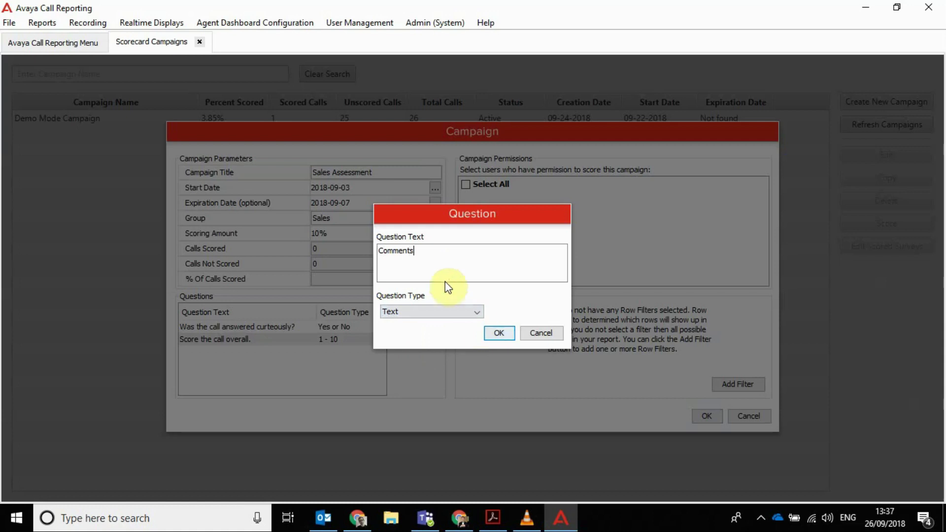
click(494, 333)
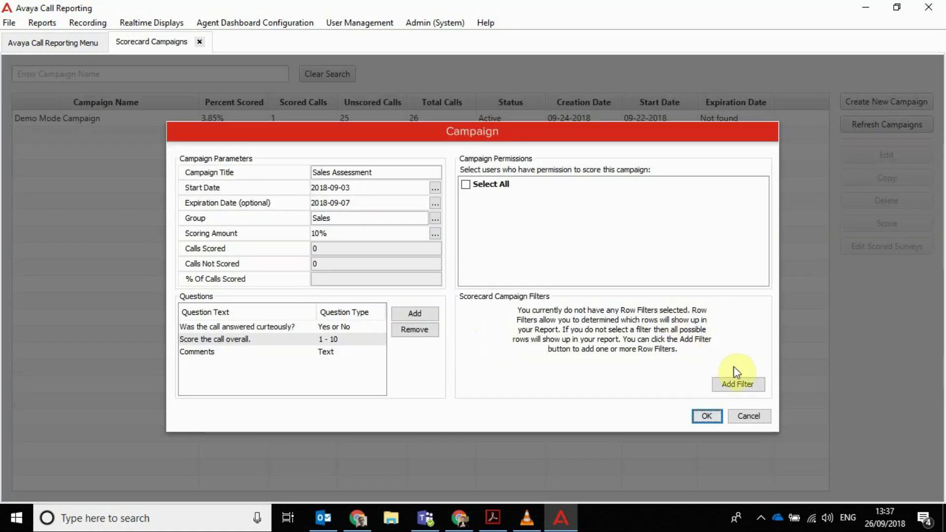
click(735, 384)
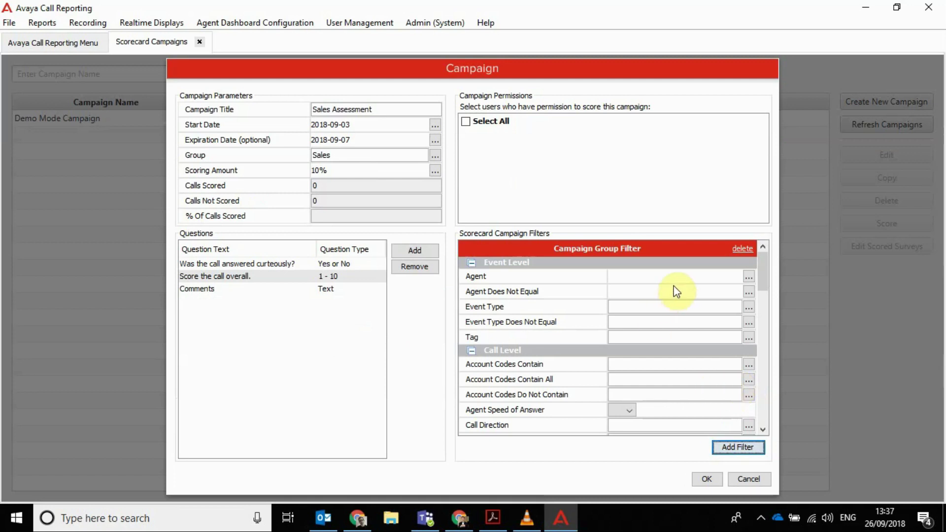
Tick All Call Events for the filter's Event Type and save the campaign
click(747, 307)
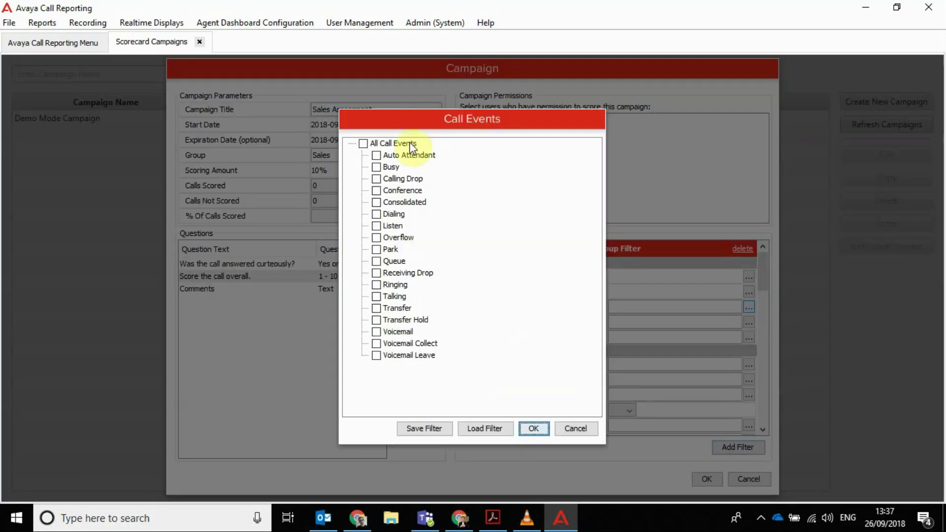
click(363, 143)
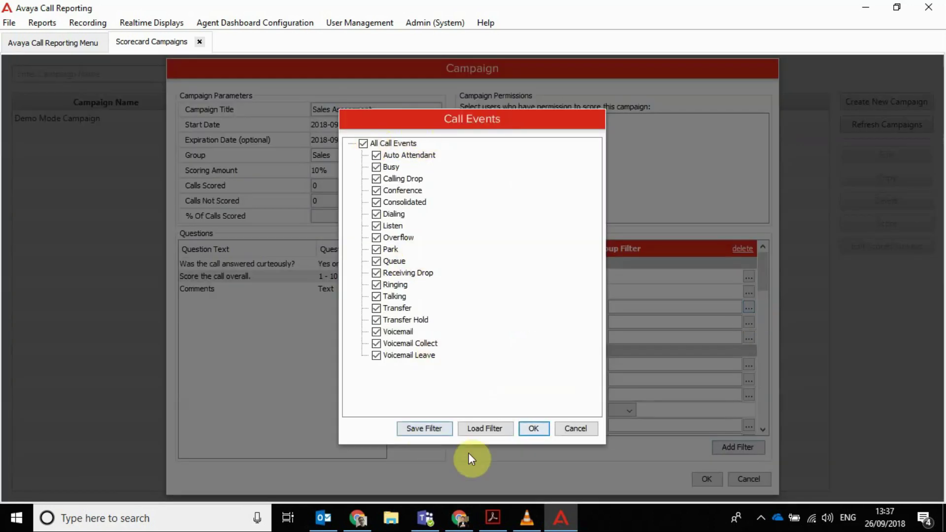
click(531, 428)
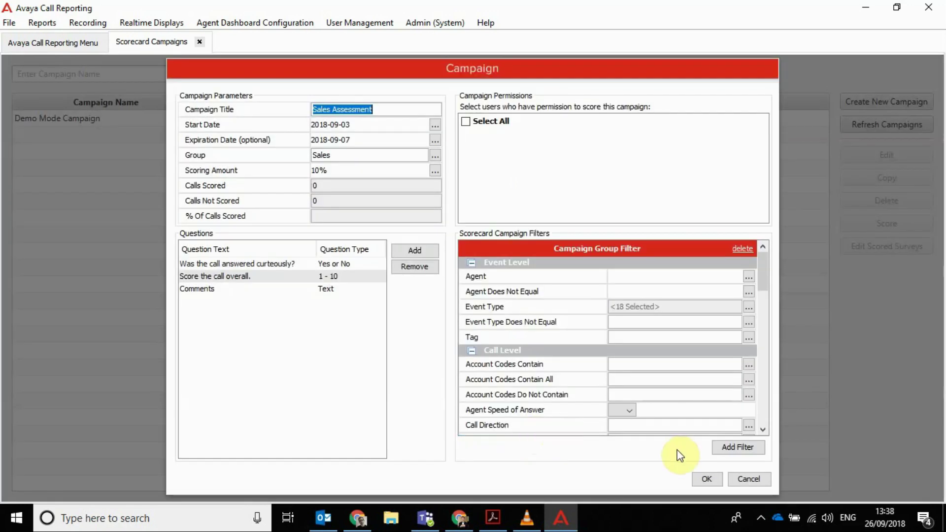
click(708, 479)
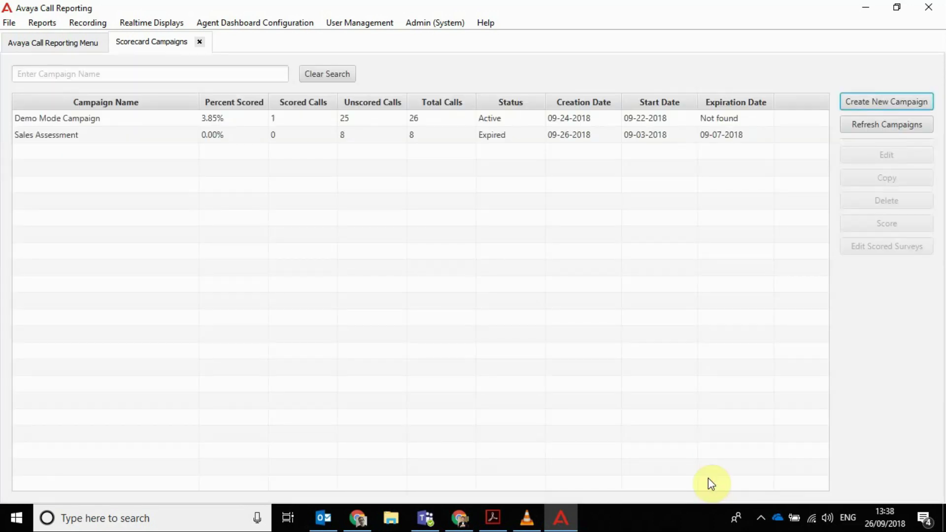
Score the first Sales Assessment call Yes and 7 with comments, muted, moving to the next call
click(62, 137)
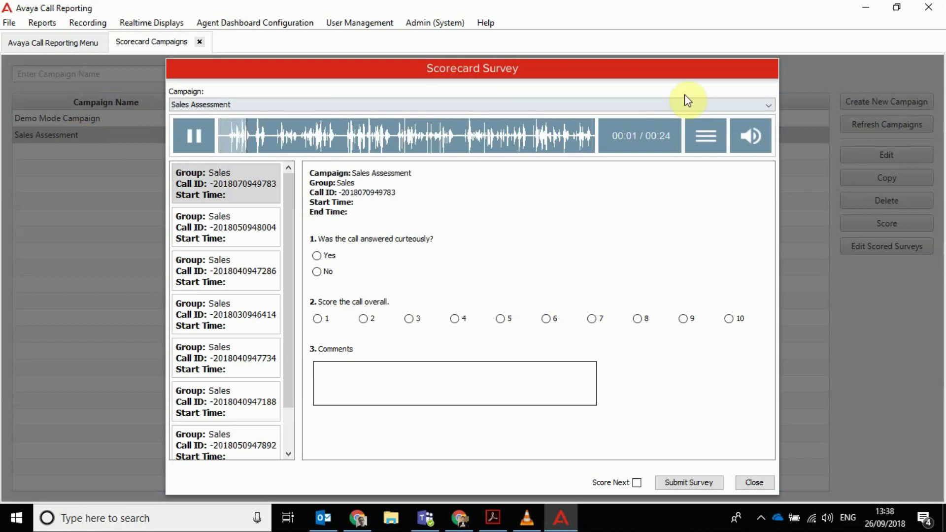
click(750, 136)
click(749, 137)
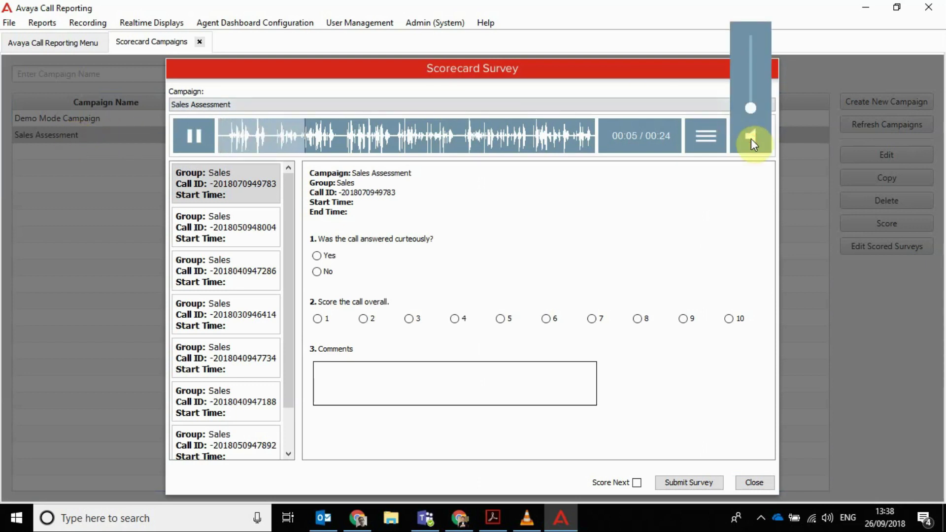
click(318, 255)
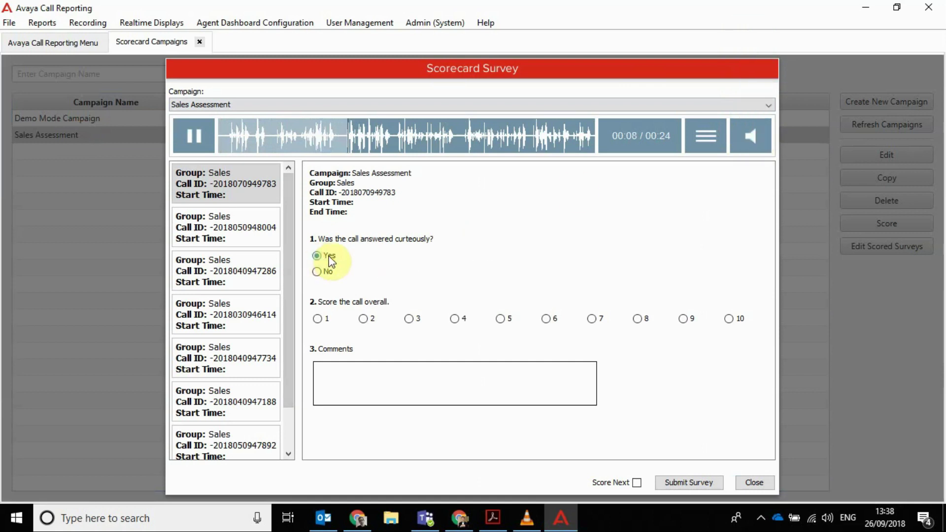
click(590, 317)
click(512, 372)
text(lieoifw wi h)
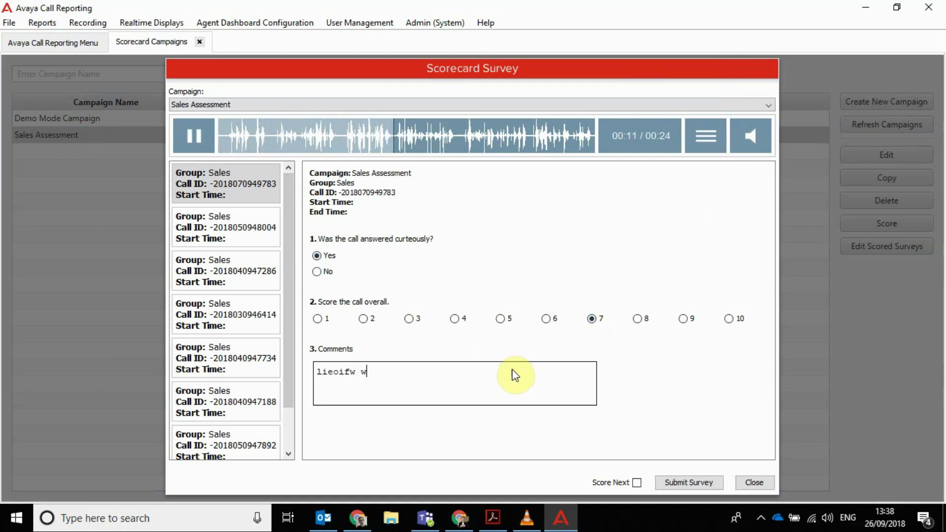
click(636, 483)
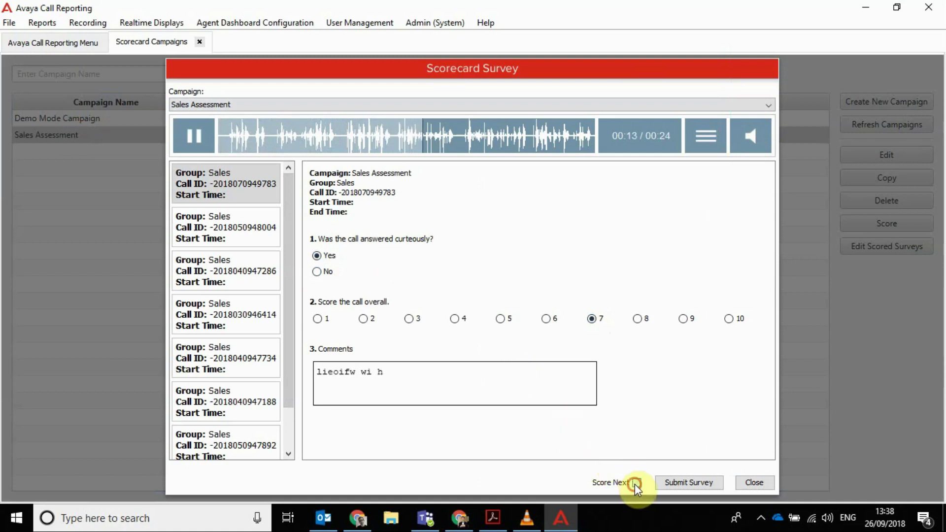
click(677, 482)
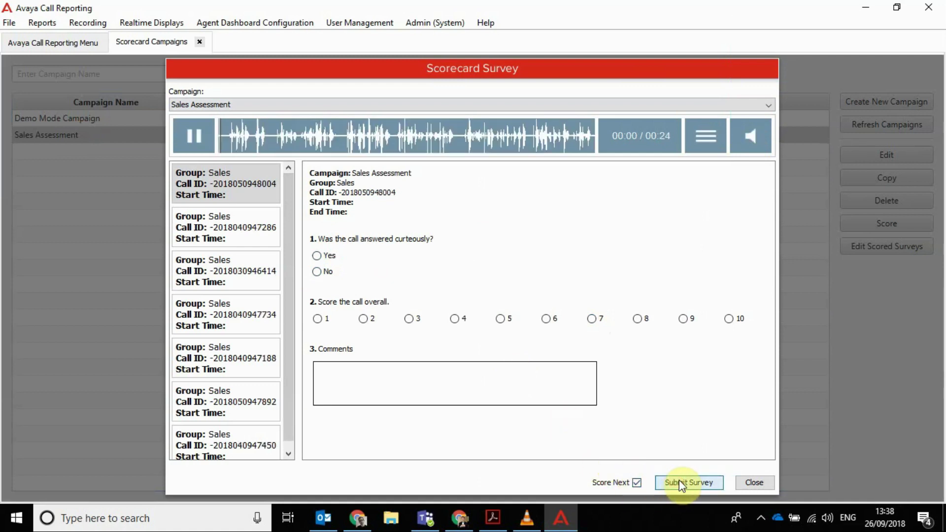
Score the second call No and 3 with comments, submit, and close the survey
click(317, 272)
click(410, 318)
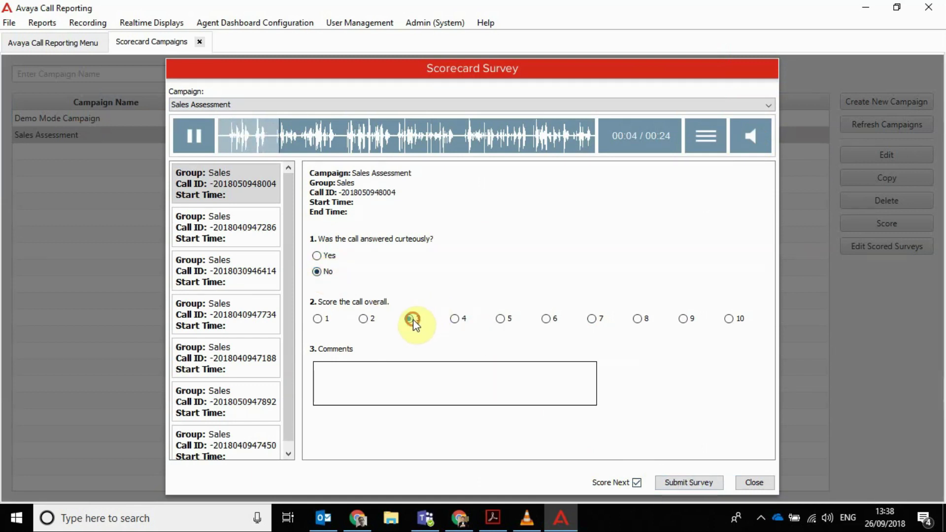
click(415, 370)
text(lkeflkfwne)
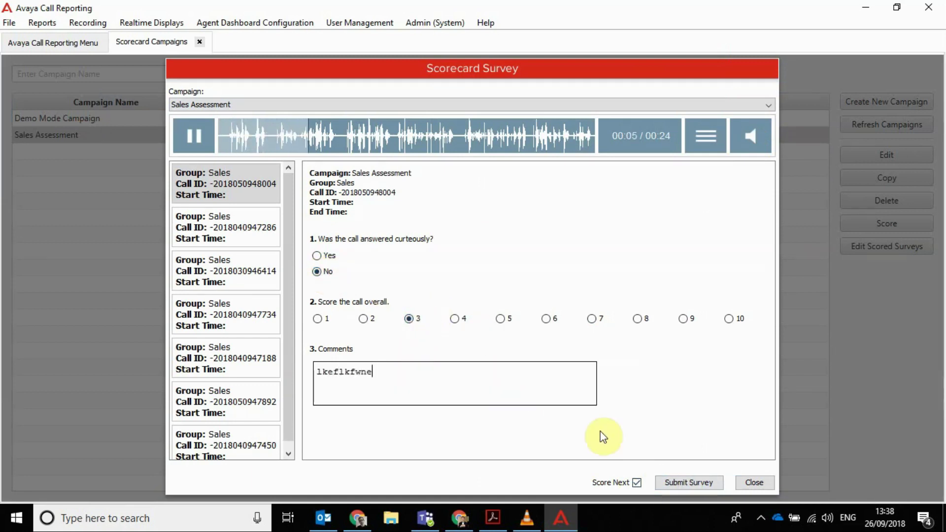
click(688, 483)
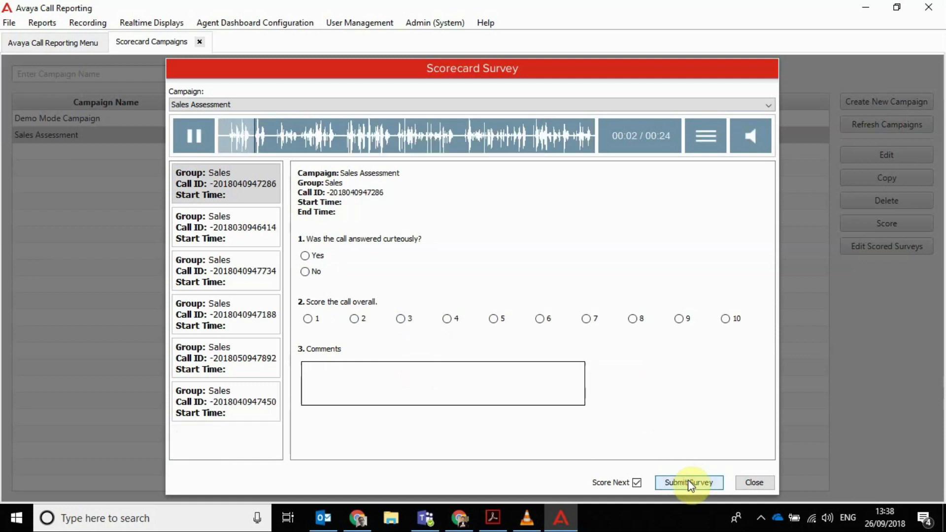
click(763, 482)
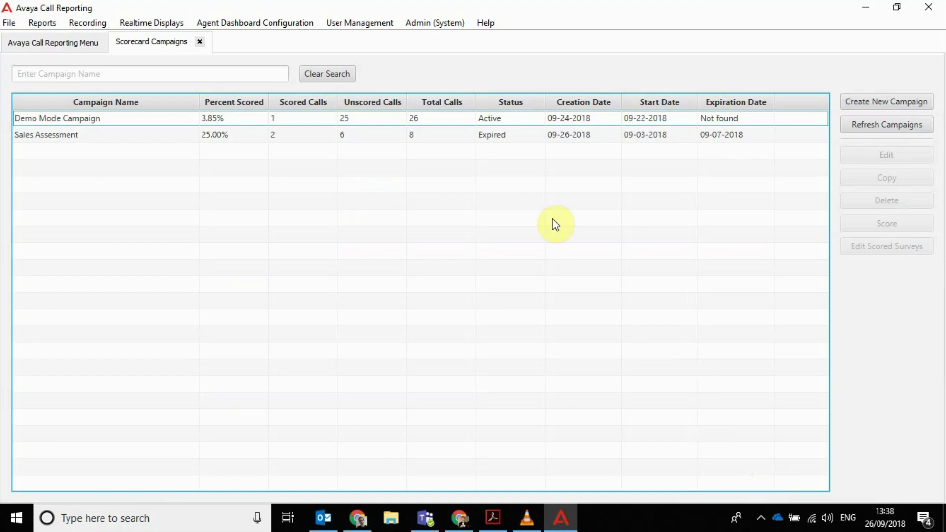
Close the Scorecard Campaigns tab
click(199, 44)
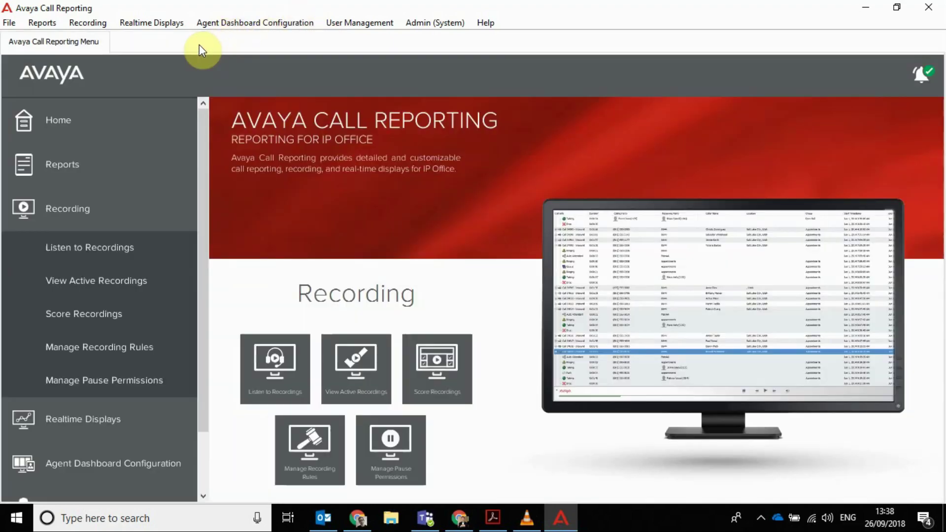